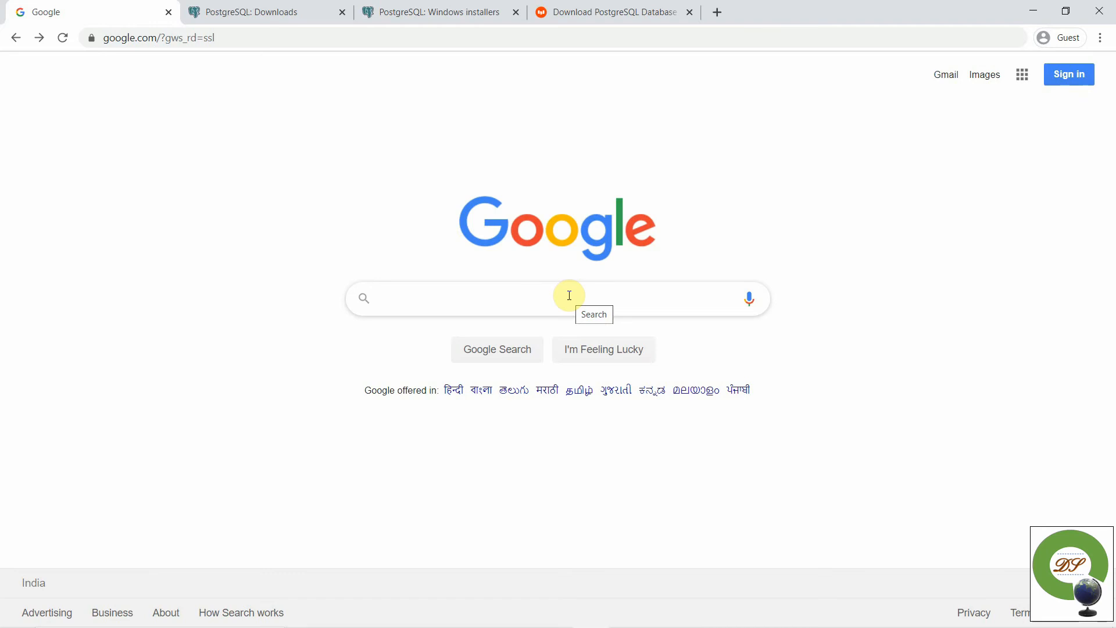
- Search Google for 'postgresql' by typing 'postgres' and picking the suggestion
click(569, 295)
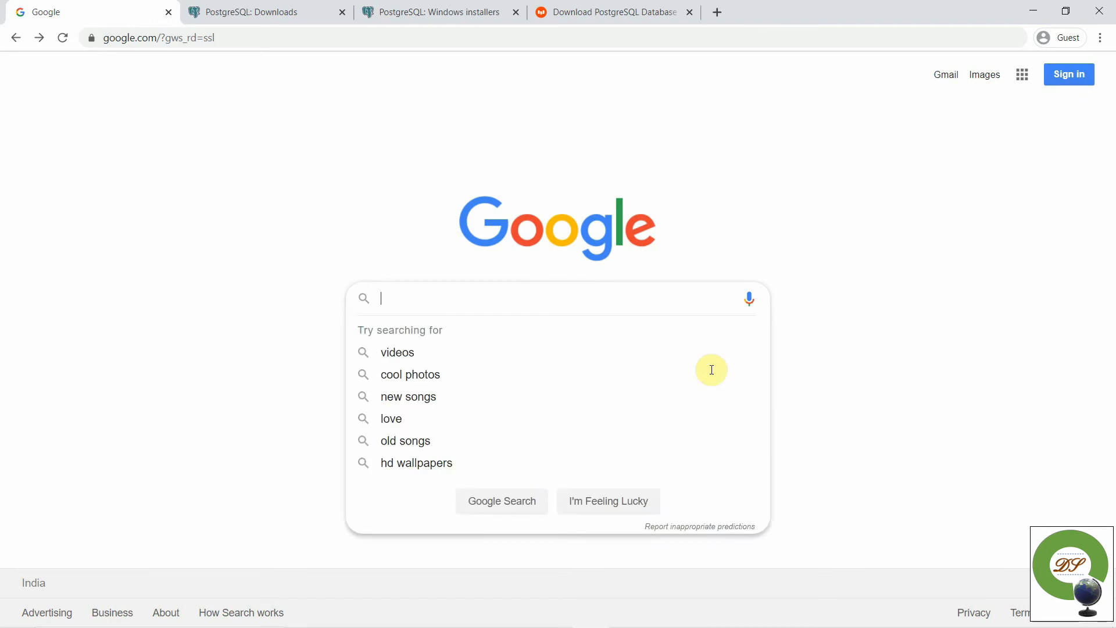
text(postg)
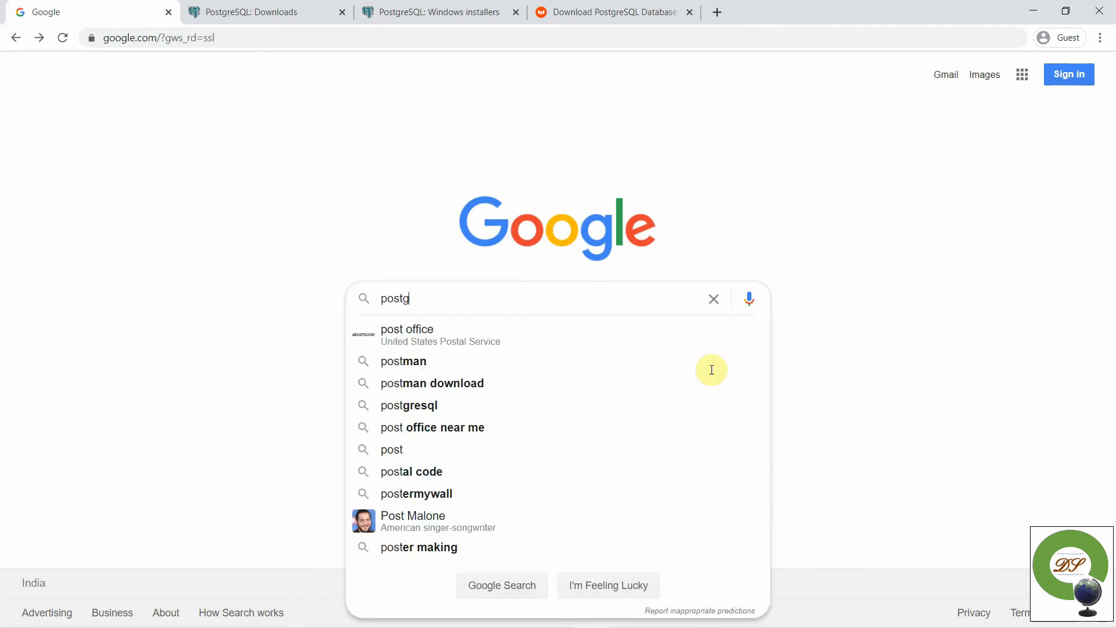
text(res)
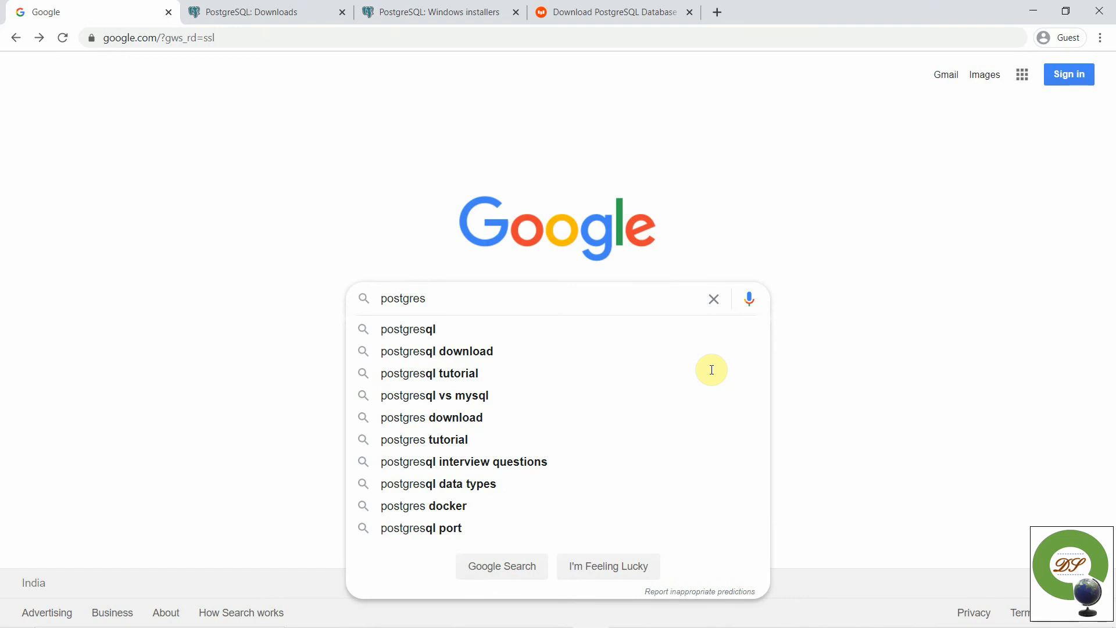
click(488, 327)
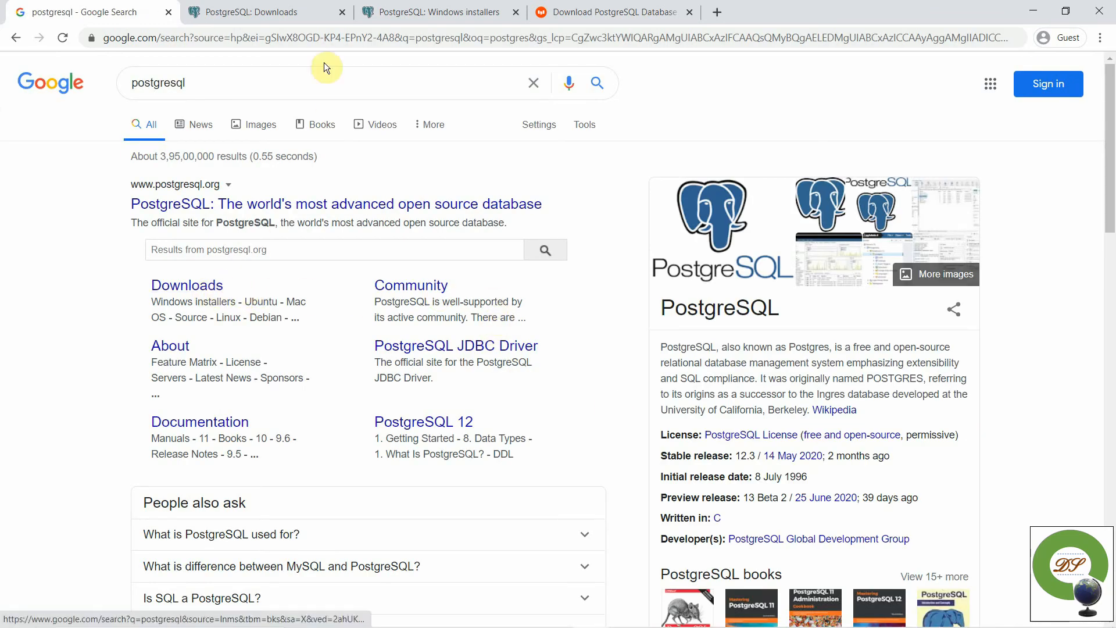
- Go from the PostgreSQL Downloads page to Windows installers, then to EDB's download page
click(356, 9)
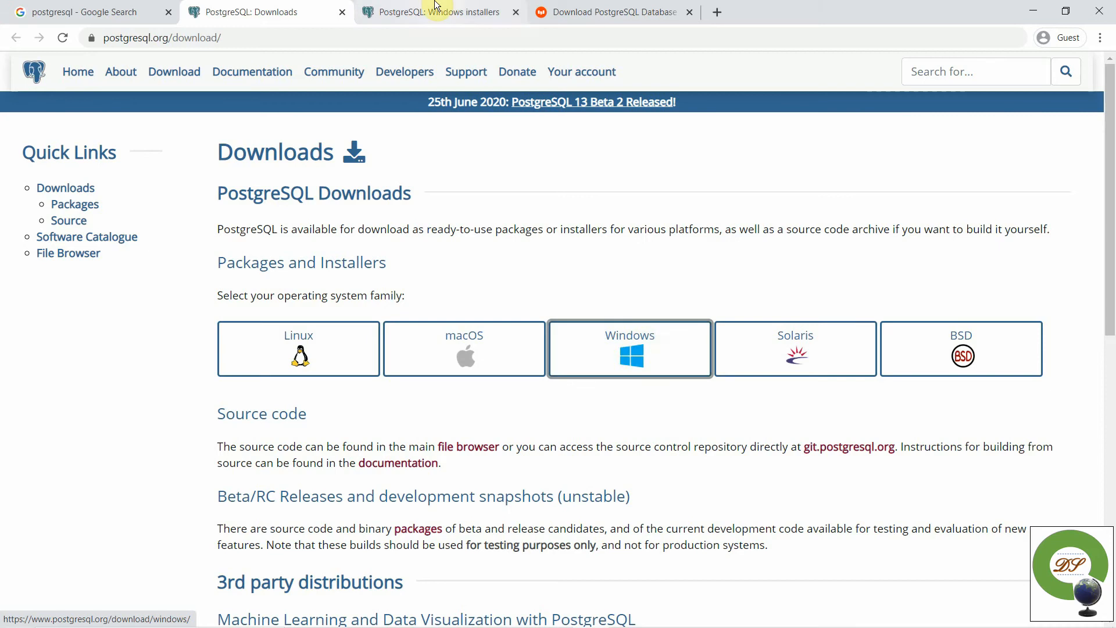
click(526, 10)
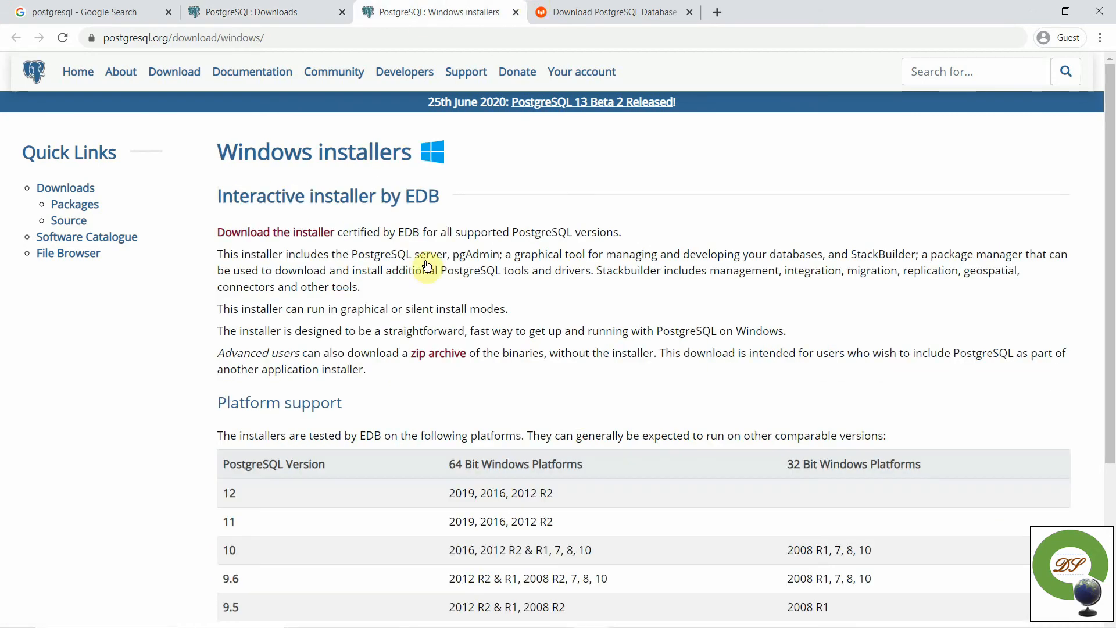
scroll(720, 511, down, 1)
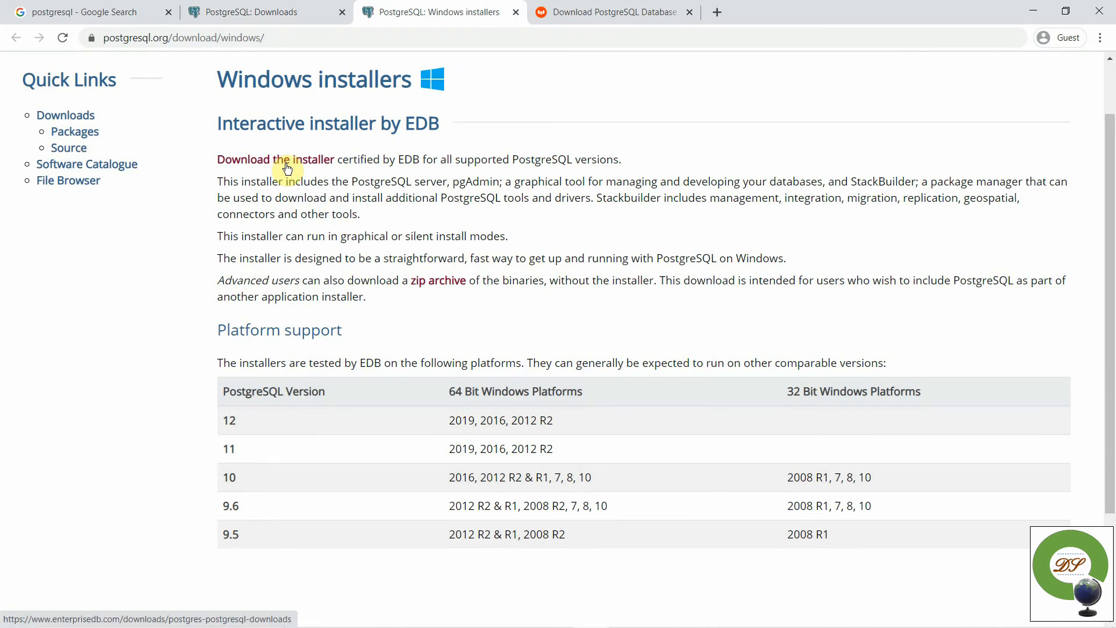
click(566, 12)
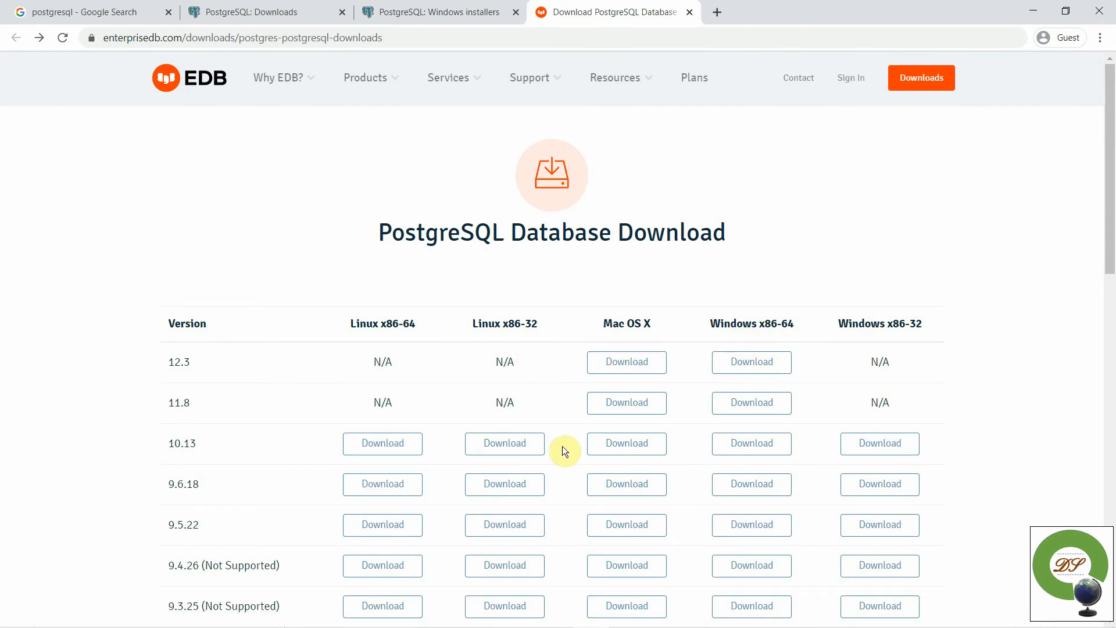
- Download the PostgreSQL 12.3 Windows x86-64 installer from the EDB version table
scroll(337, 519, down, 1)
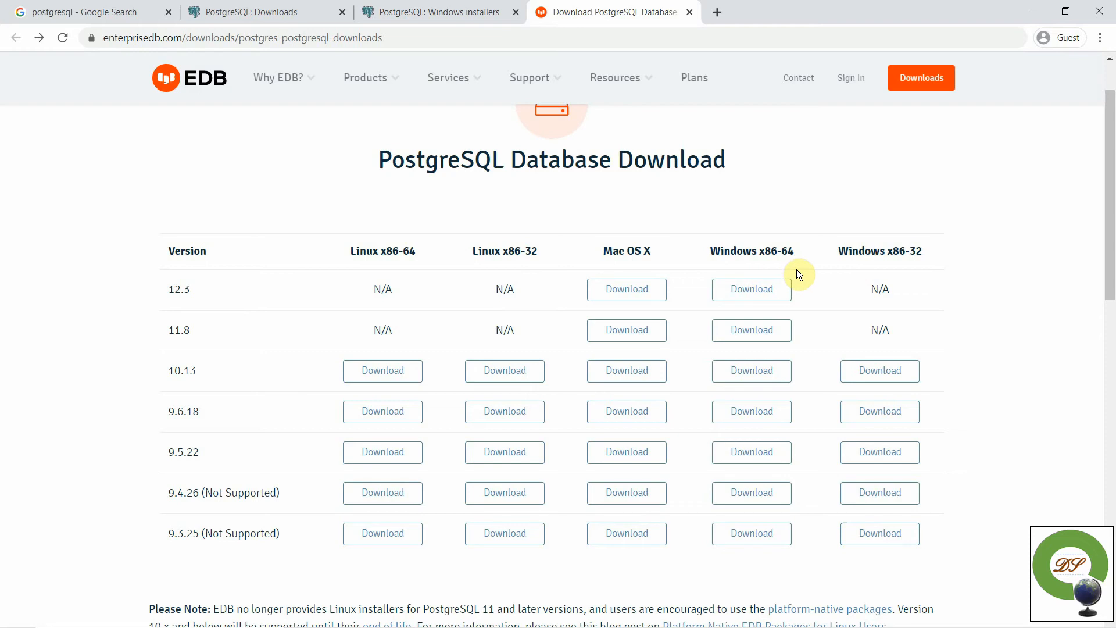
click(760, 298)
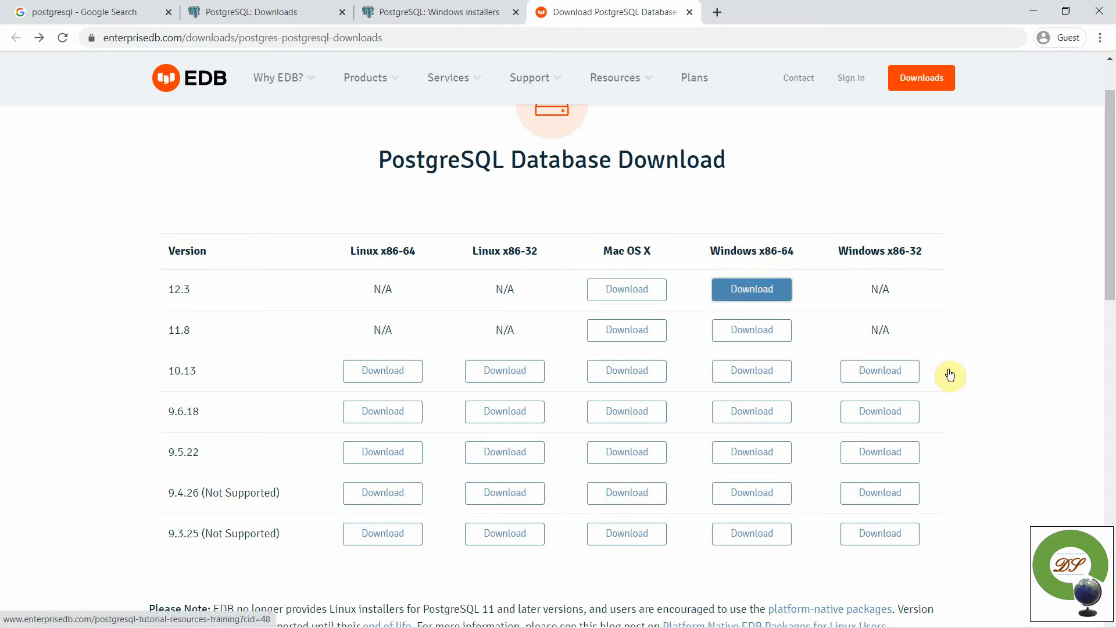
click(760, 303)
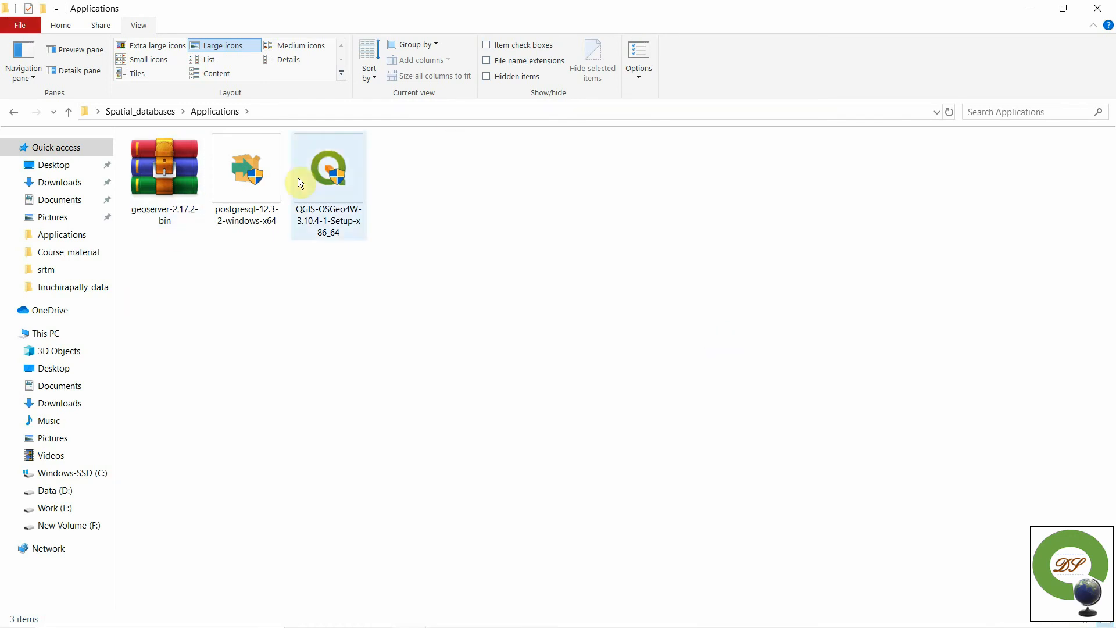
- Run postgresql-12.3-2-windows-x64 as administrator to launch the setup wizard
double_click(265, 171)
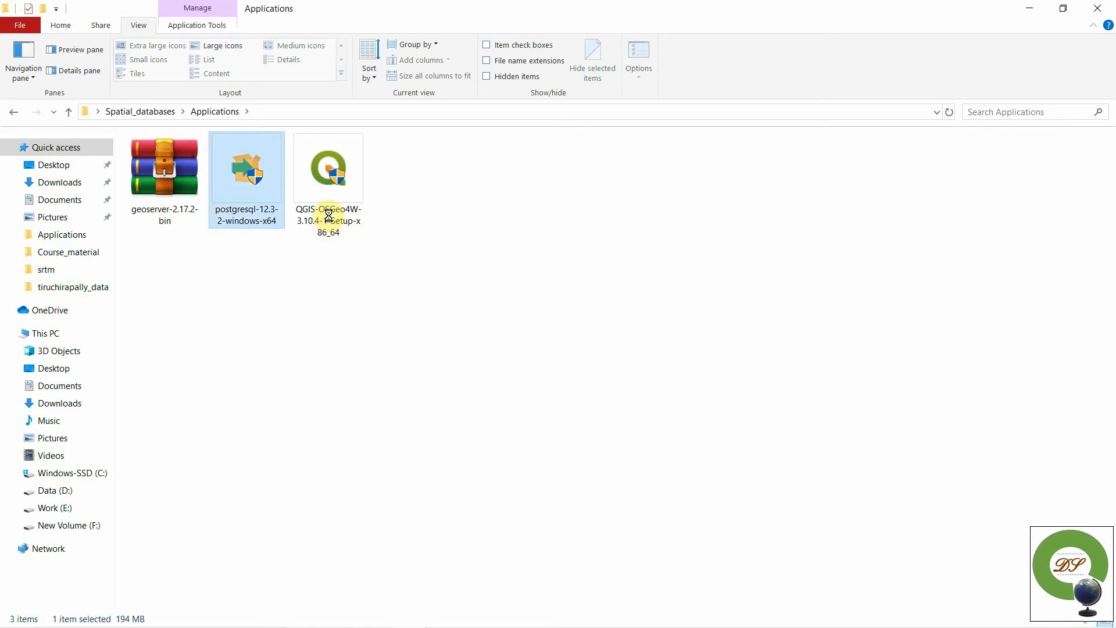
click(281, 172)
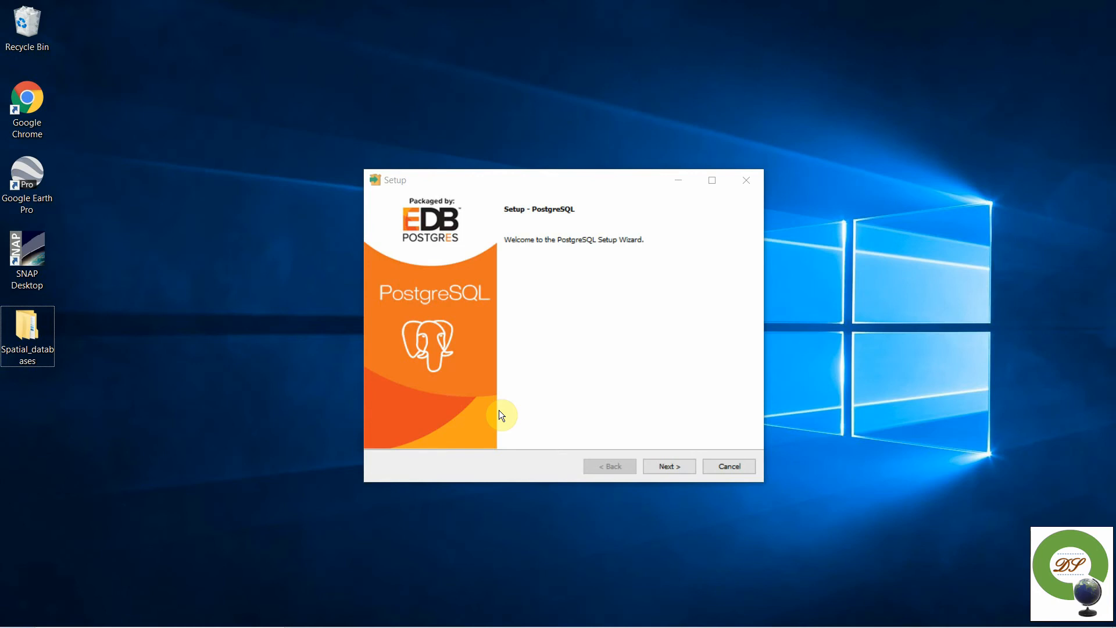
- Keep the default installation directory, all four components and the default data directory
click(664, 465)
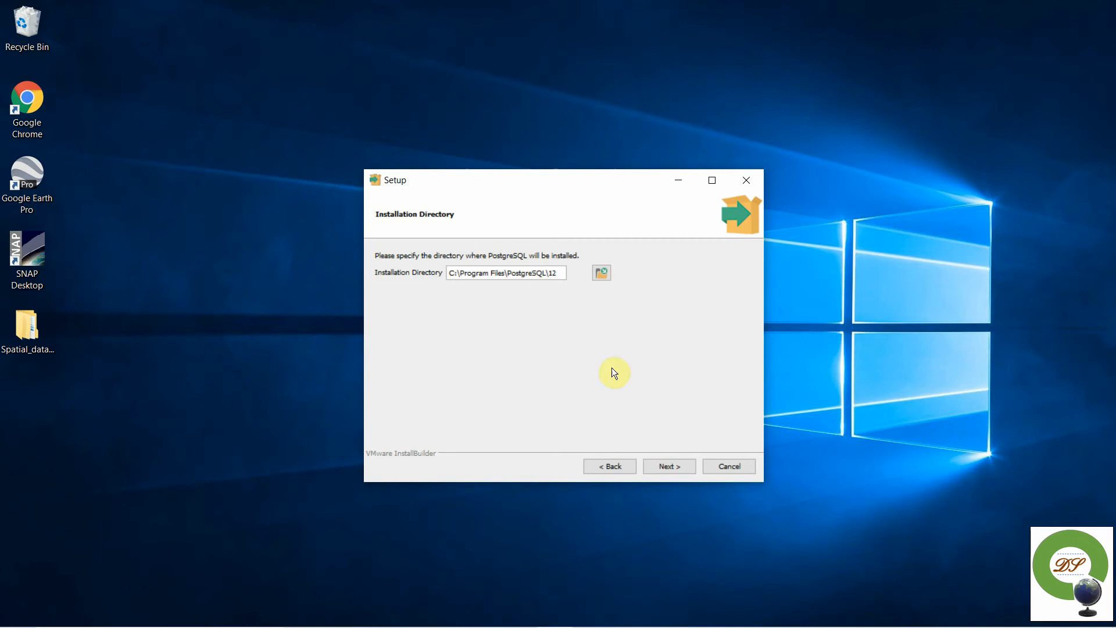
click(652, 466)
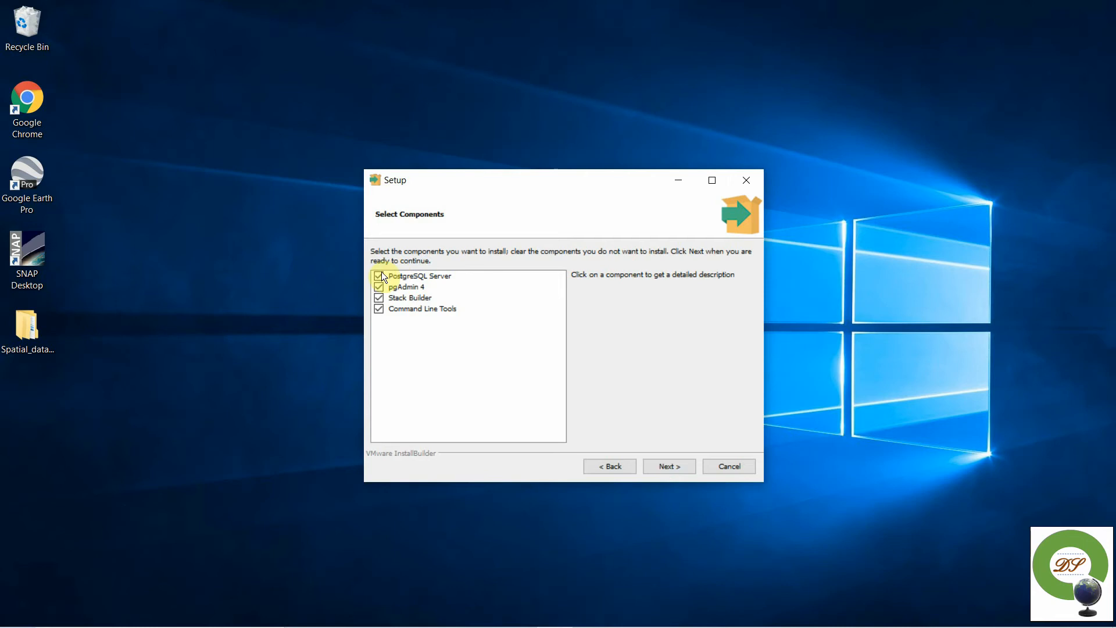
click(660, 468)
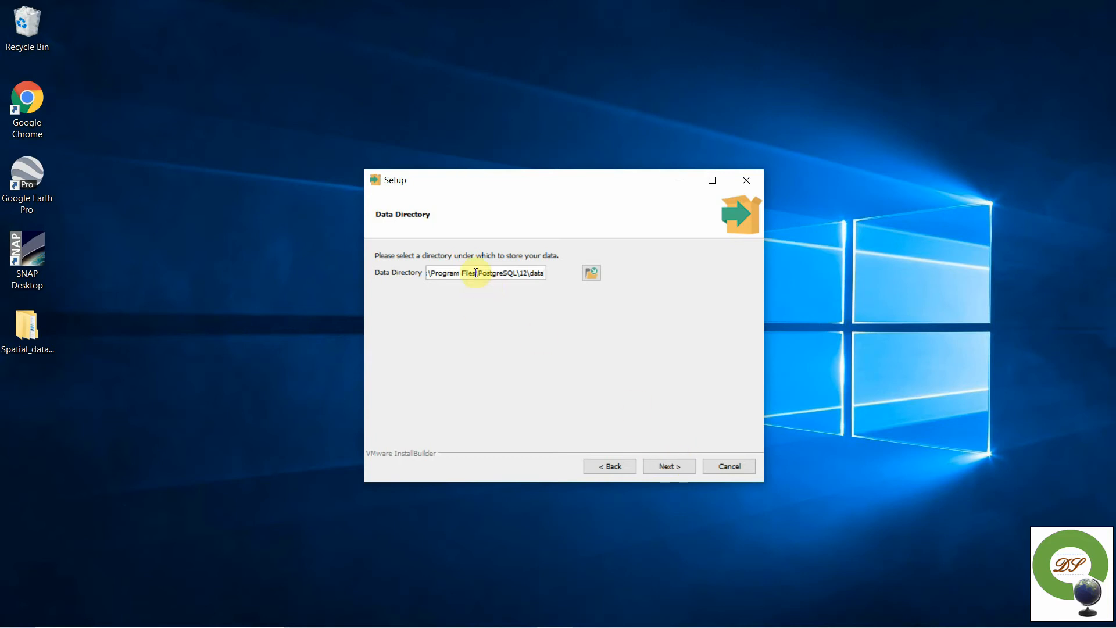
click(681, 475)
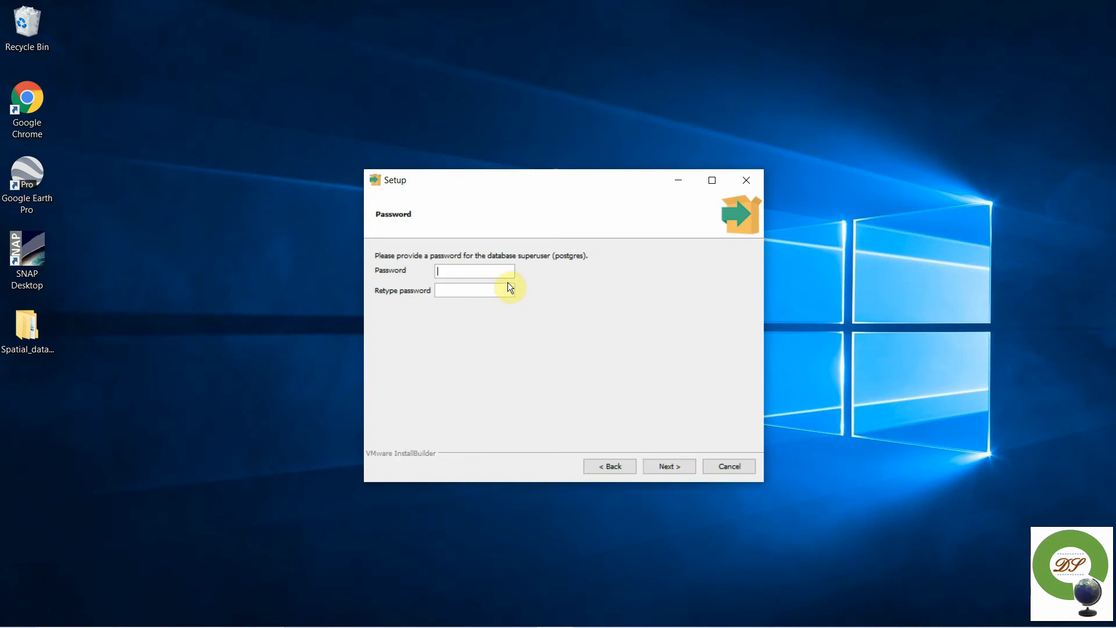
- Enter the postgres superuser password in both password fields and confirm it
click(496, 271)
text(*****)
key(BackSpace)
key(BackSpace)
key(BackSpace)
key(BackSpace)
key(BackSpace)
text(************)
click(668, 471)
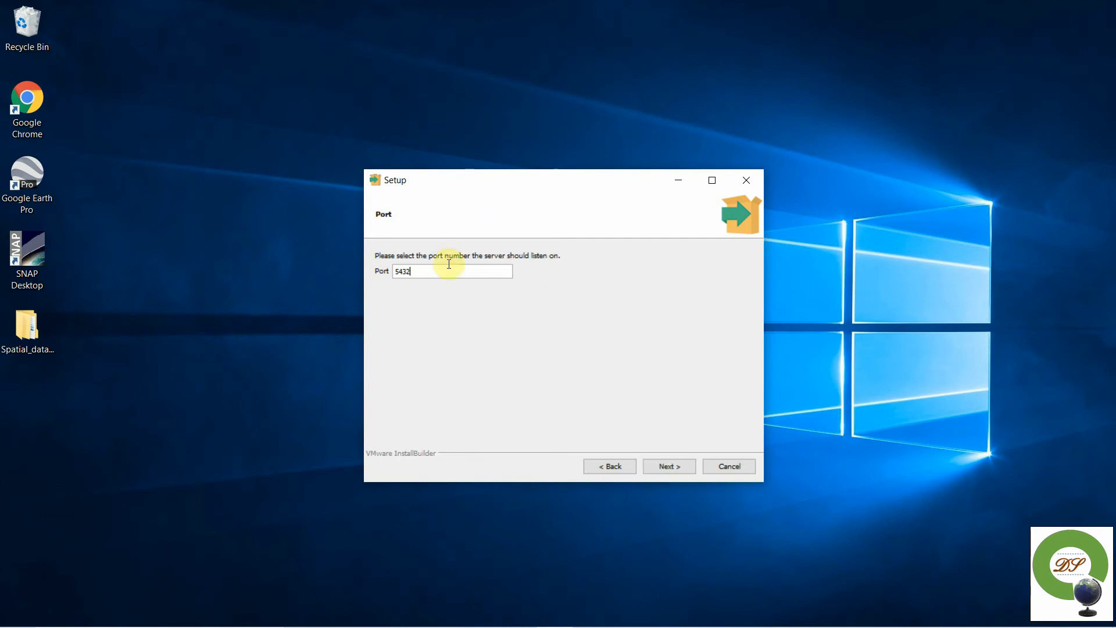
- Keep port 5432 and leave the locale at [Default locale]
click(668, 471)
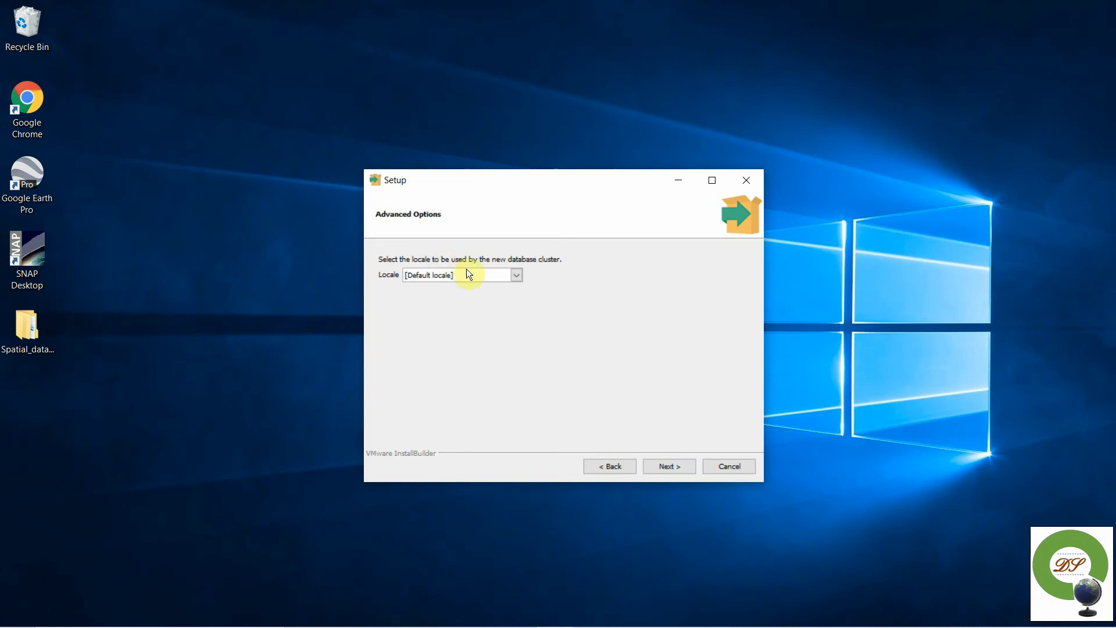
click(516, 278)
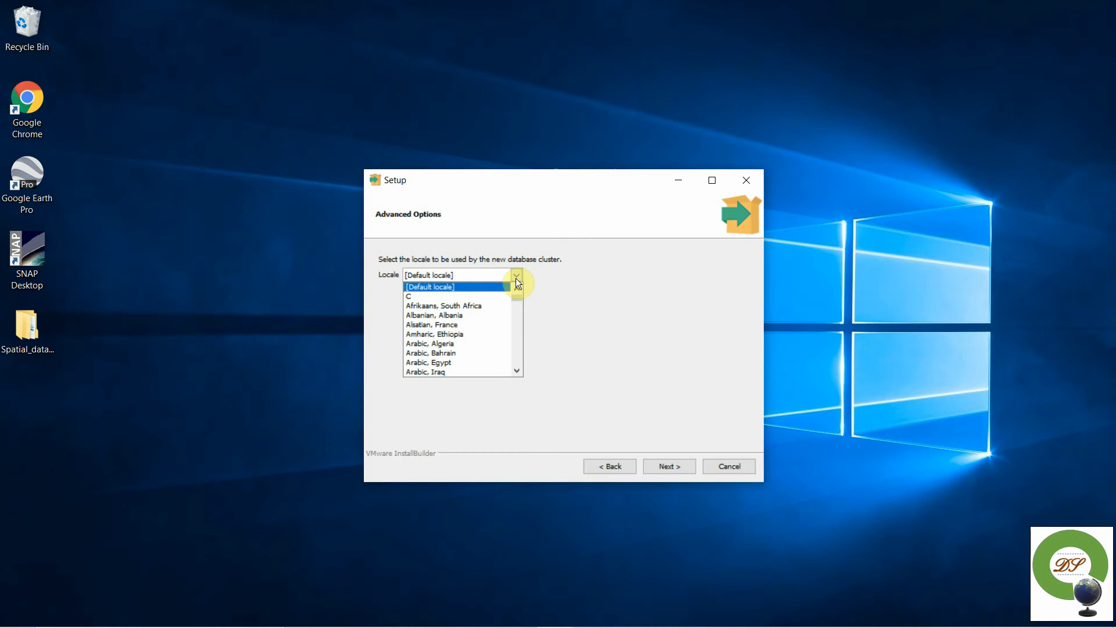
scroll(462, 347, down, 7)
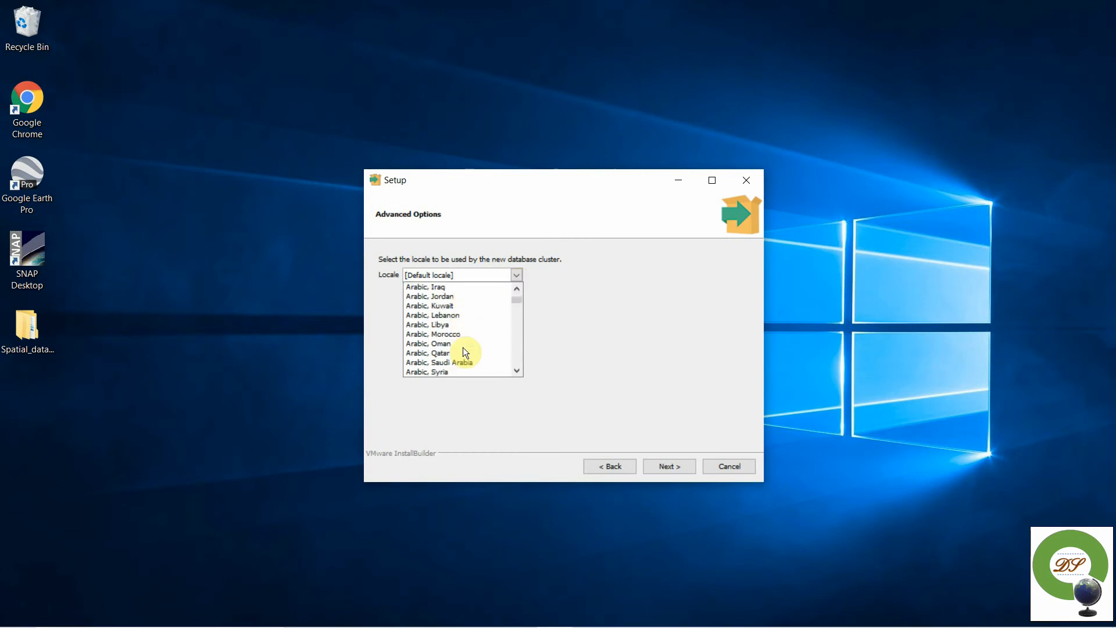
scroll(463, 347, down, 15)
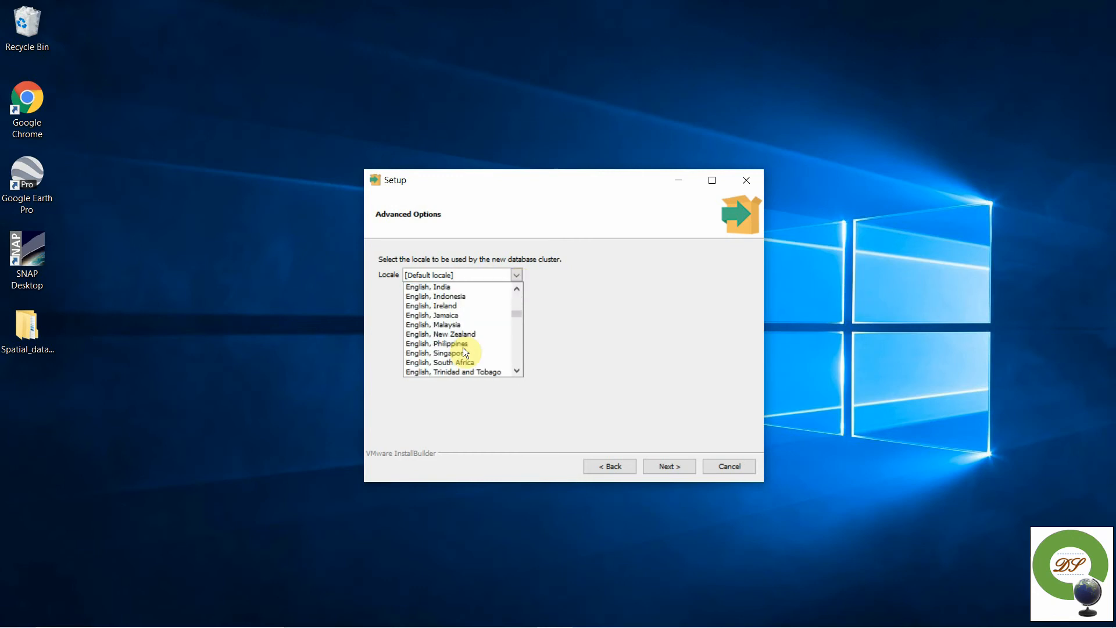
scroll(463, 347, down, 13)
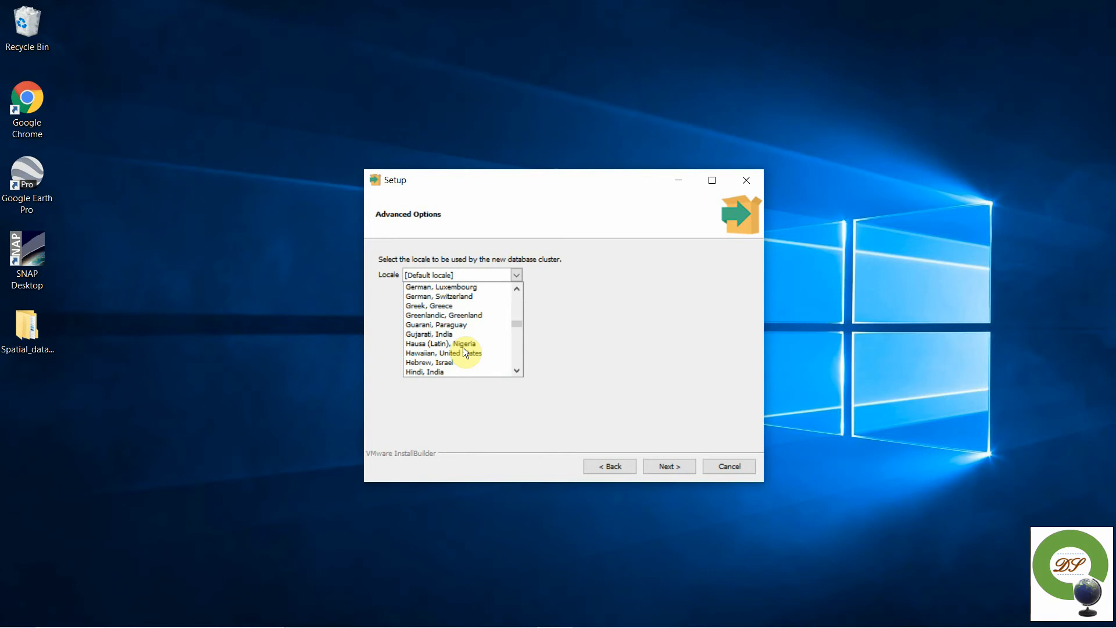
scroll(463, 351, down, 1)
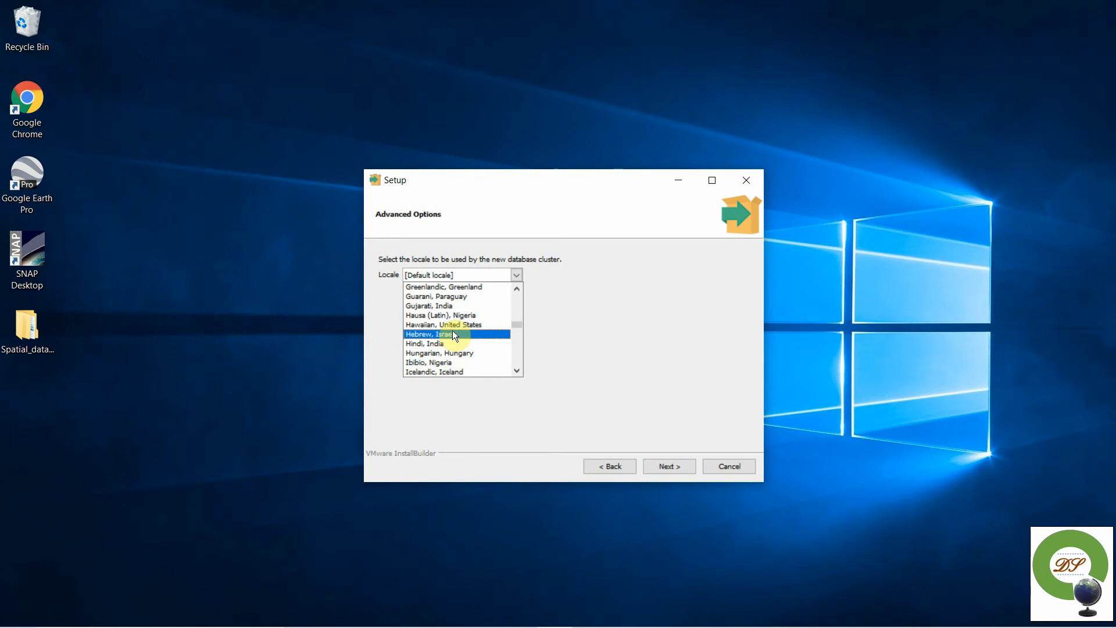
key(Escape)
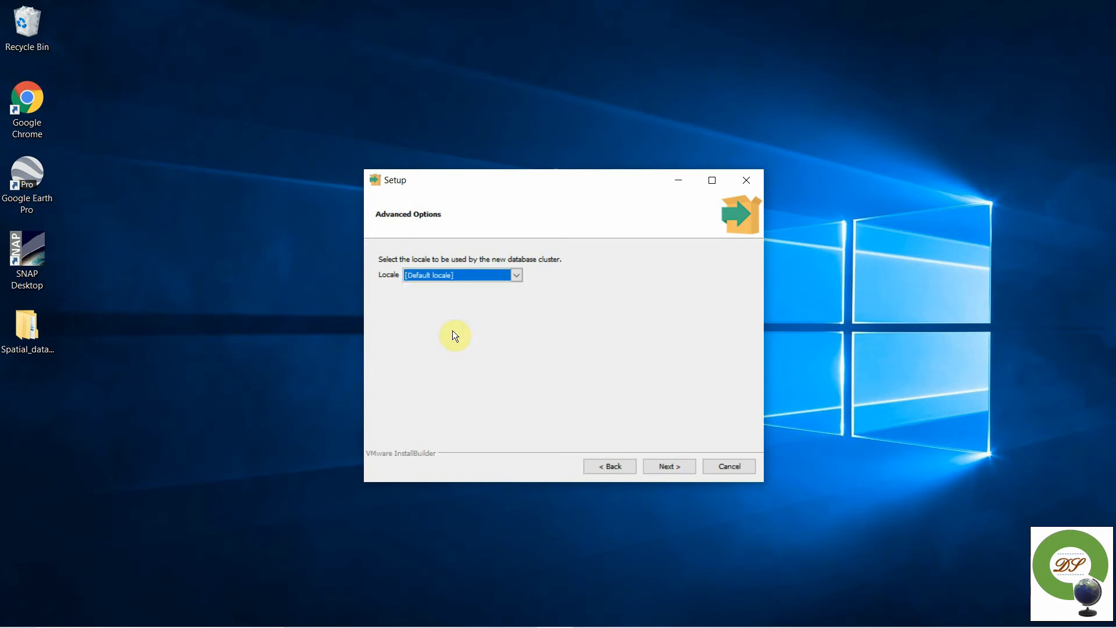
click(659, 468)
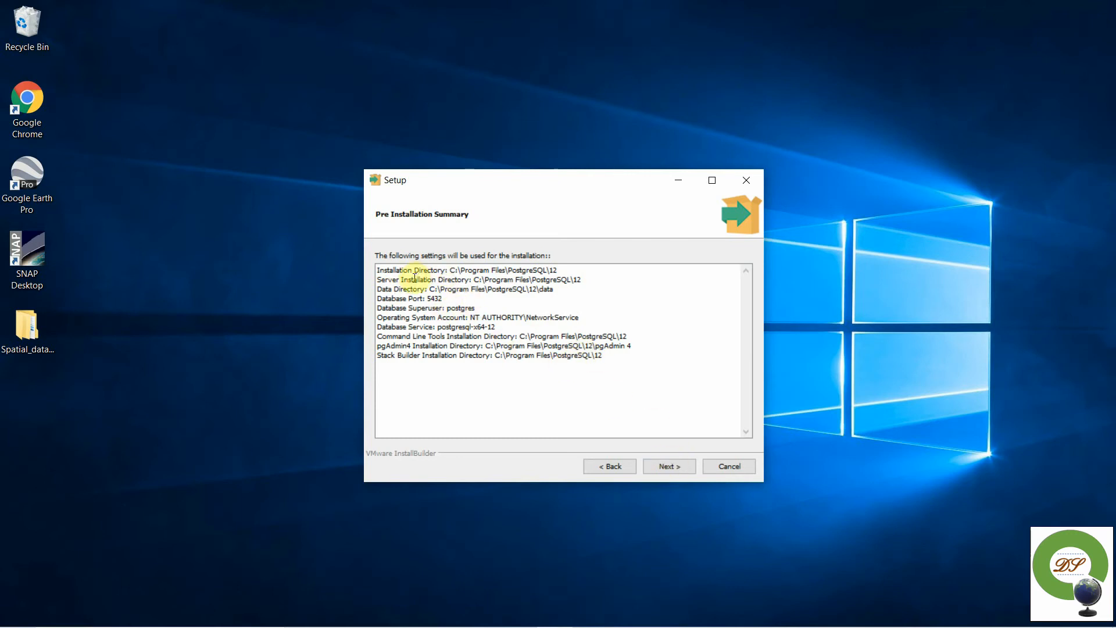
- Install PostgreSQL 12 and finish setup with 'Launch Stack Builder' left ticked
click(672, 469)
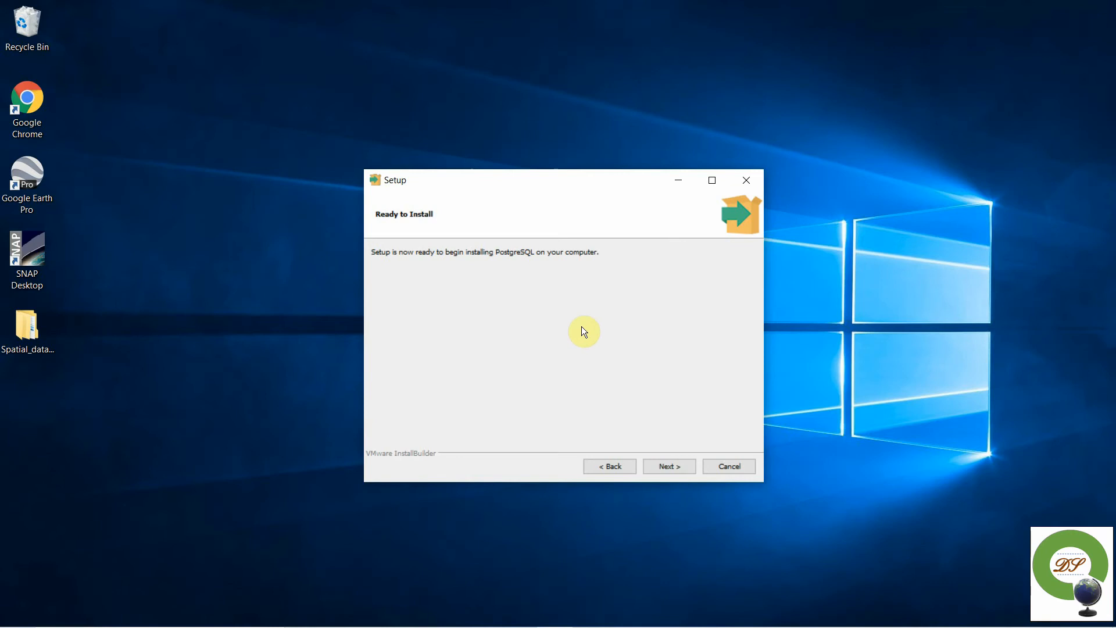
click(672, 468)
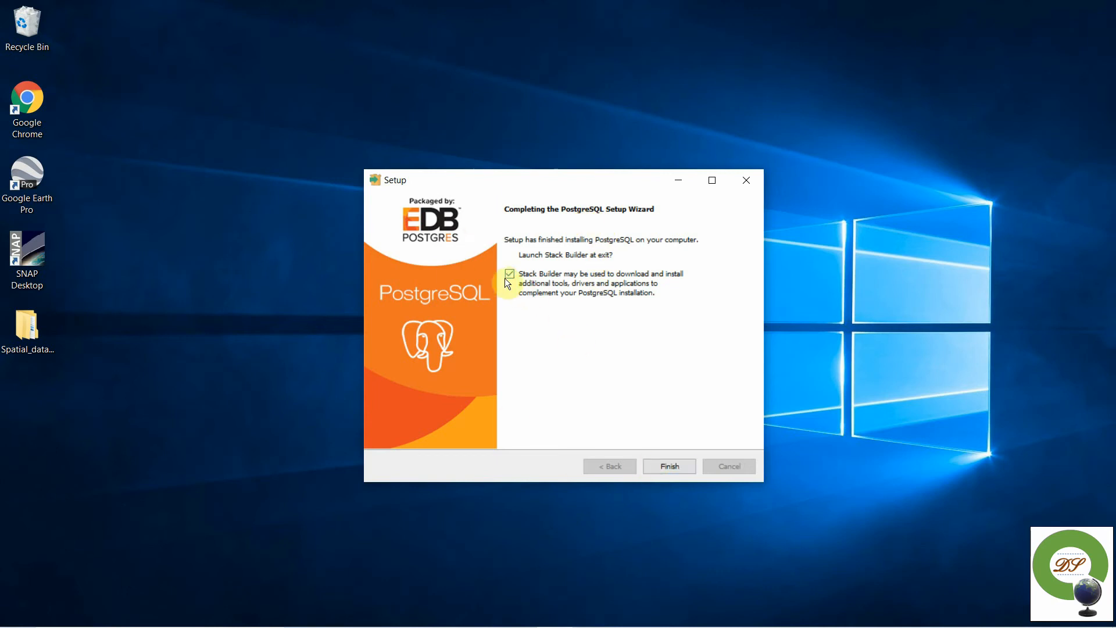
click(670, 467)
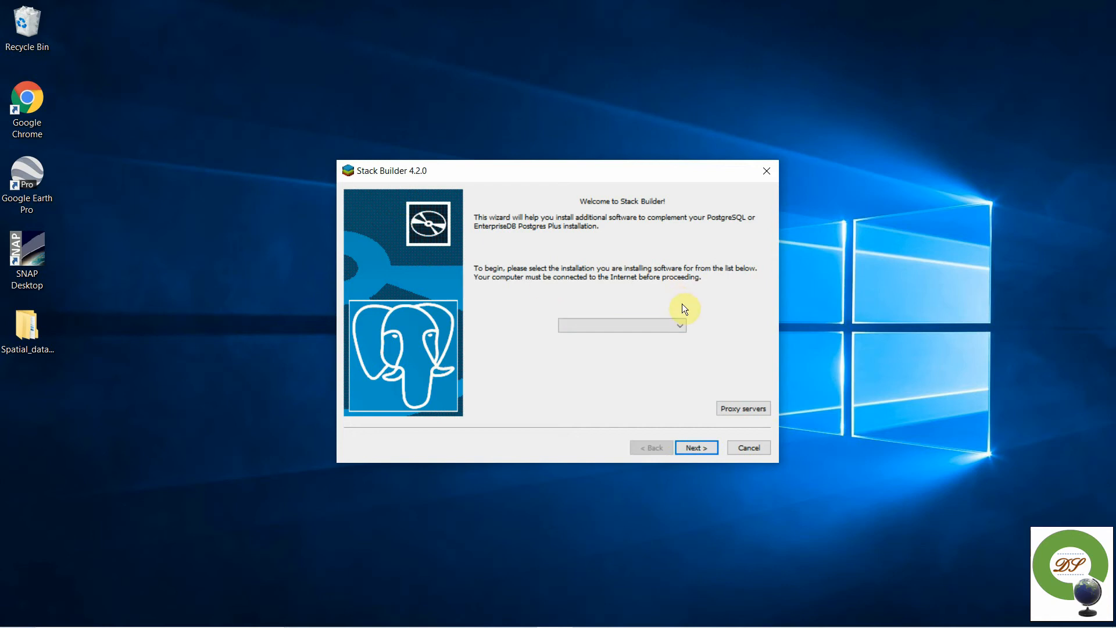
- Target the 'PostgreSQL 12 (x64) on port 5432' installation and load the available applications
click(682, 324)
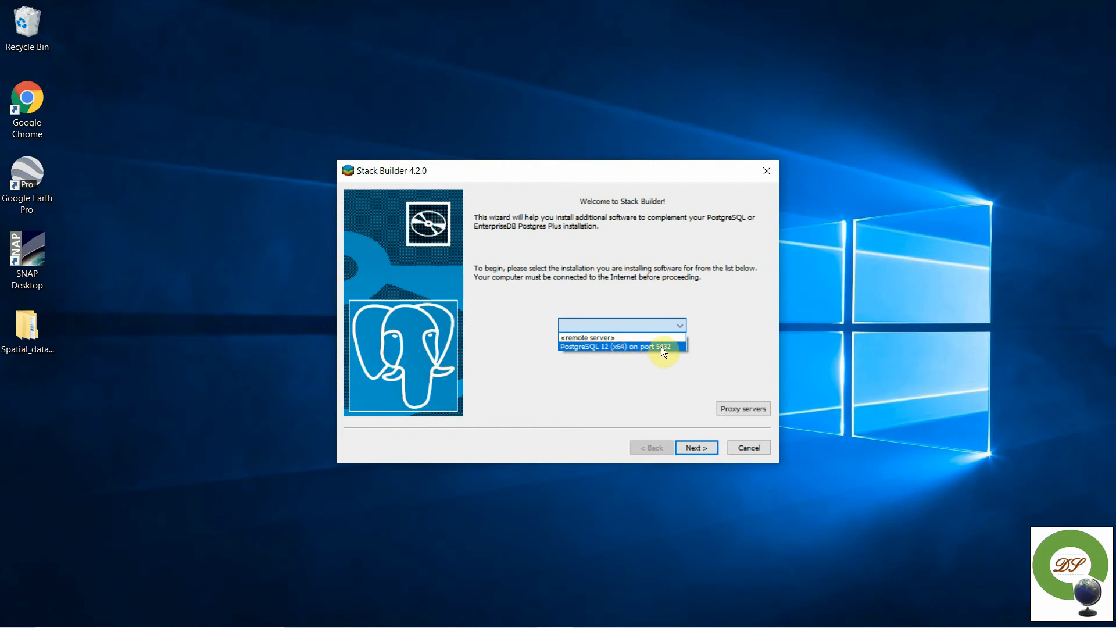
click(661, 347)
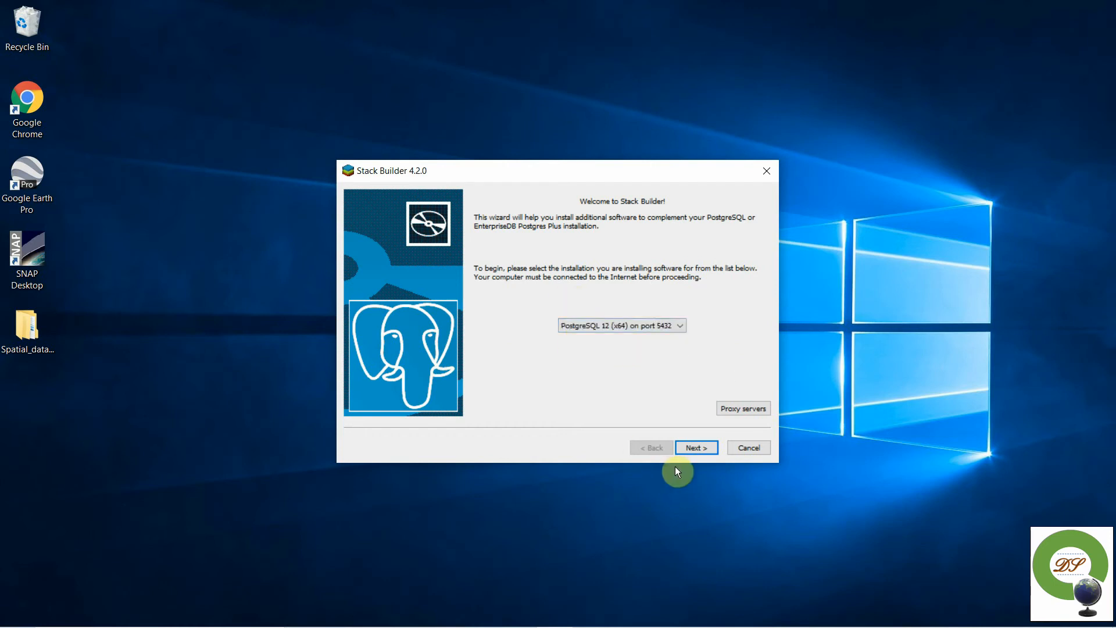
click(697, 447)
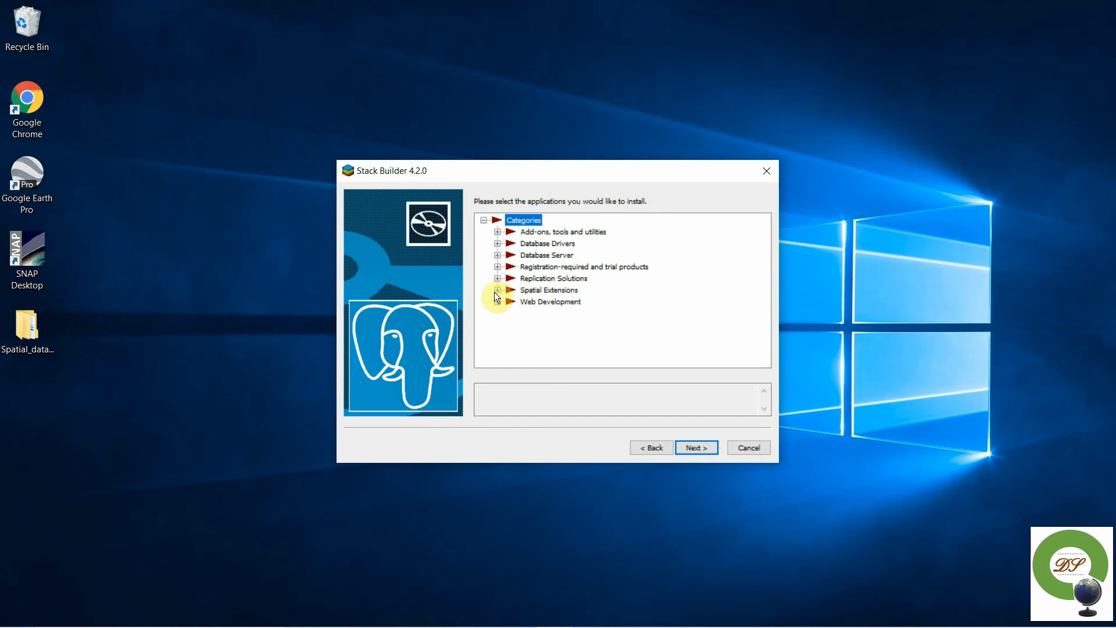
- Under Spatial Extensions, tick PostGIS 3.0 Bundle for PostgreSQL 12 (64 bit) v3.0.1 and continue
click(497, 290)
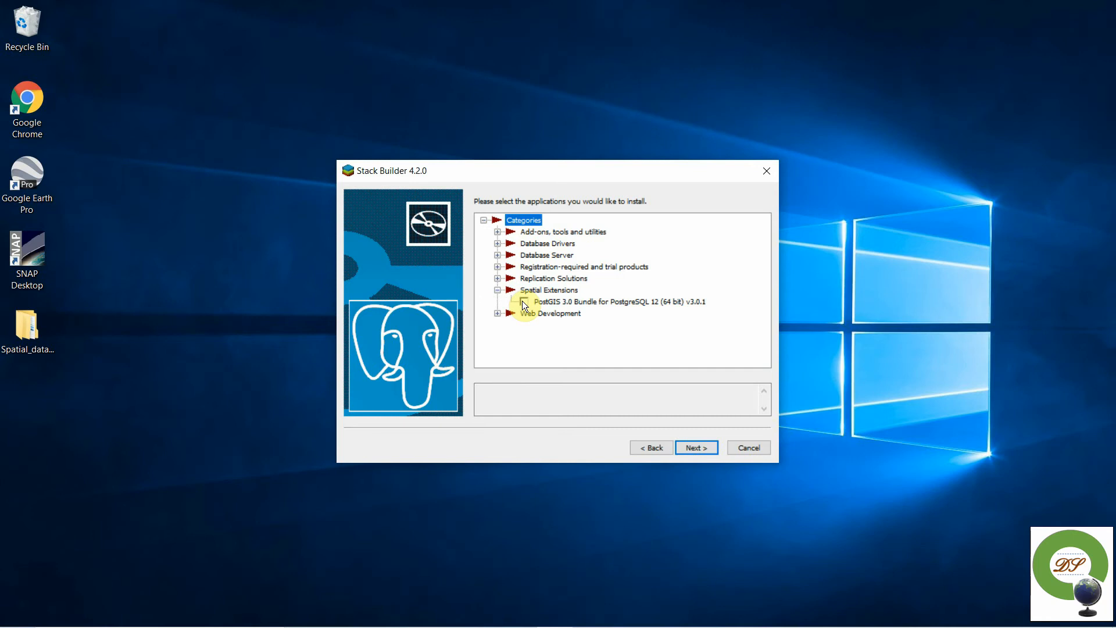
click(522, 301)
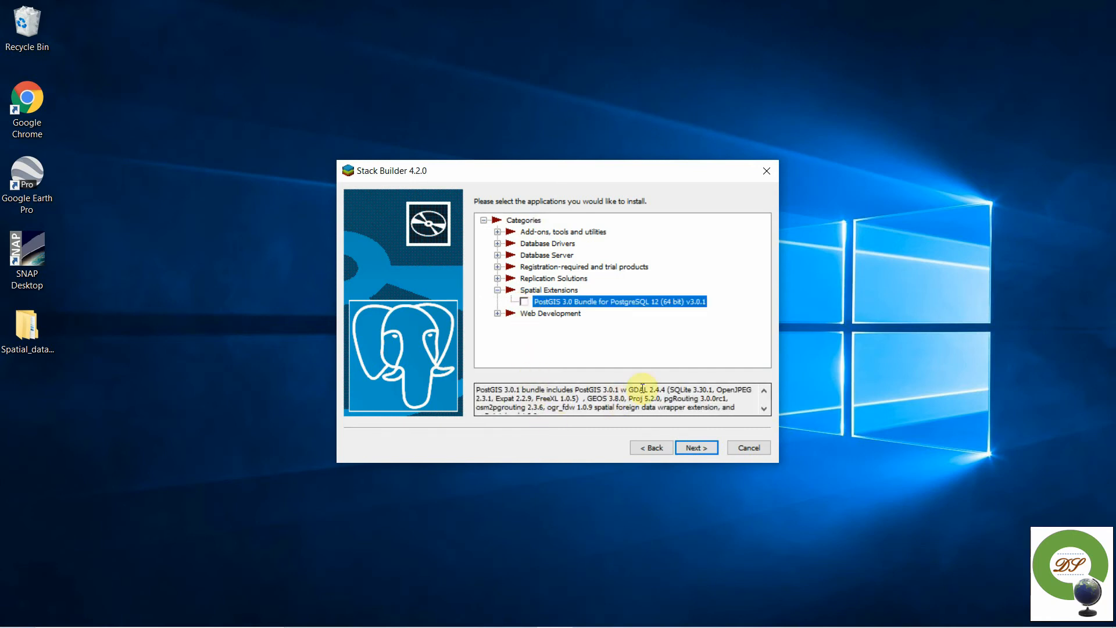
click(525, 302)
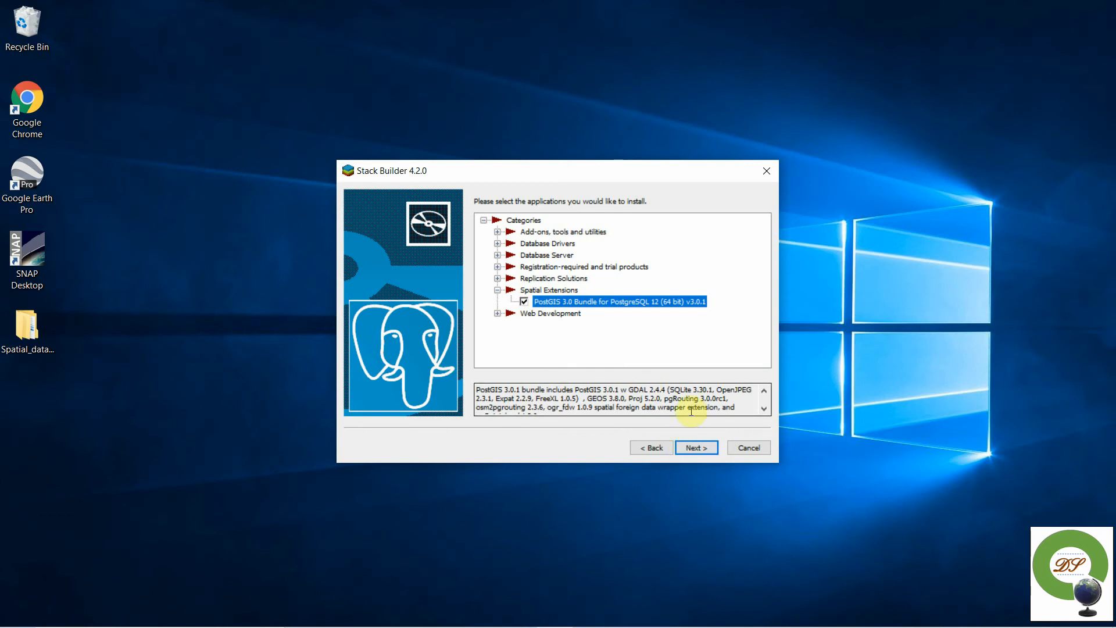
click(695, 448)
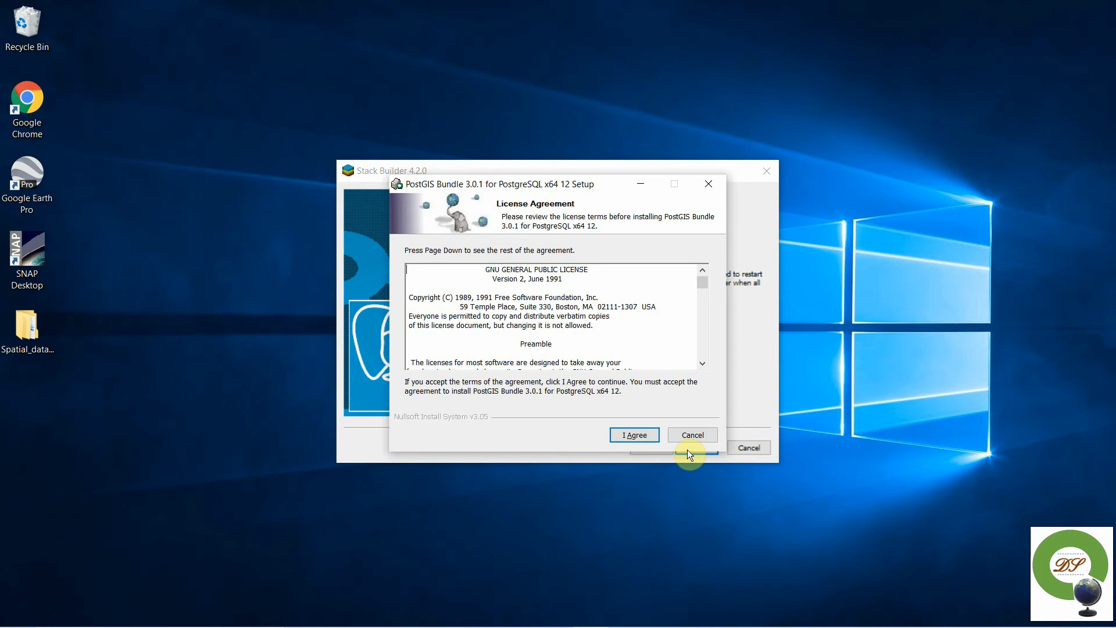
- Accept the PostGIS license, enable Create spatial database, and keep C:\Program Files\PostgreSQL\12 as destination
click(643, 440)
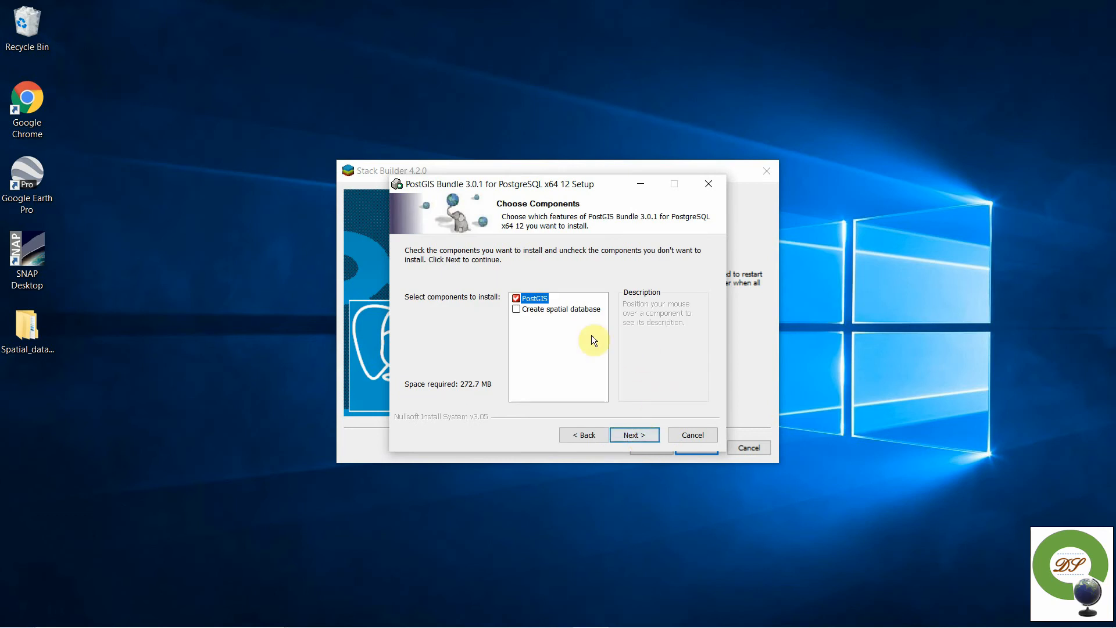
mouse_move(530, 307)
click(517, 308)
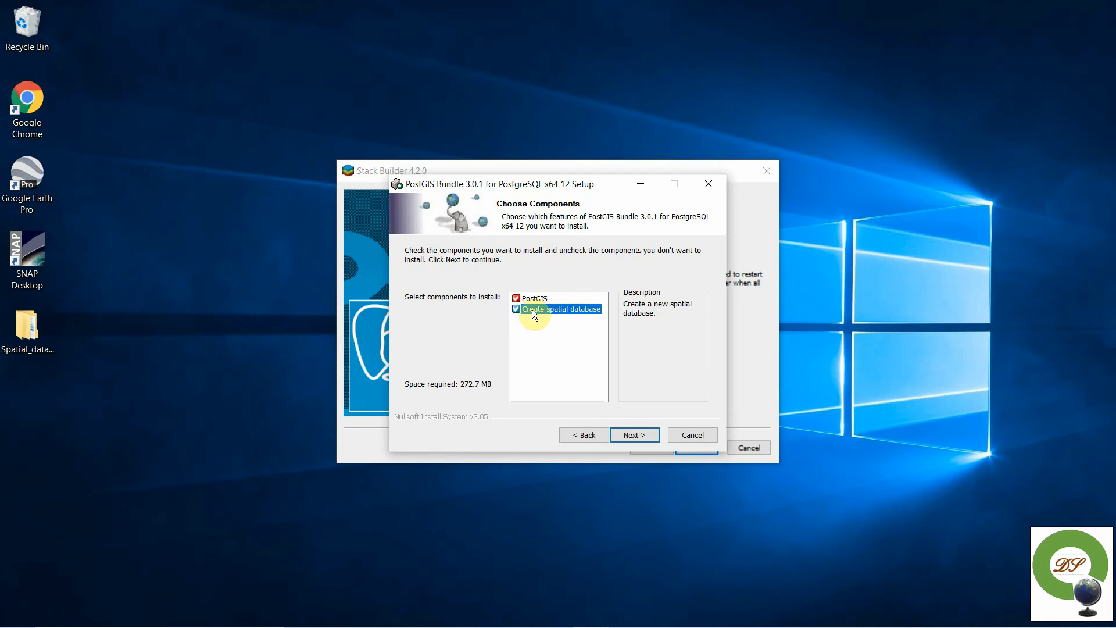
mouse_move(541, 306)
click(642, 431)
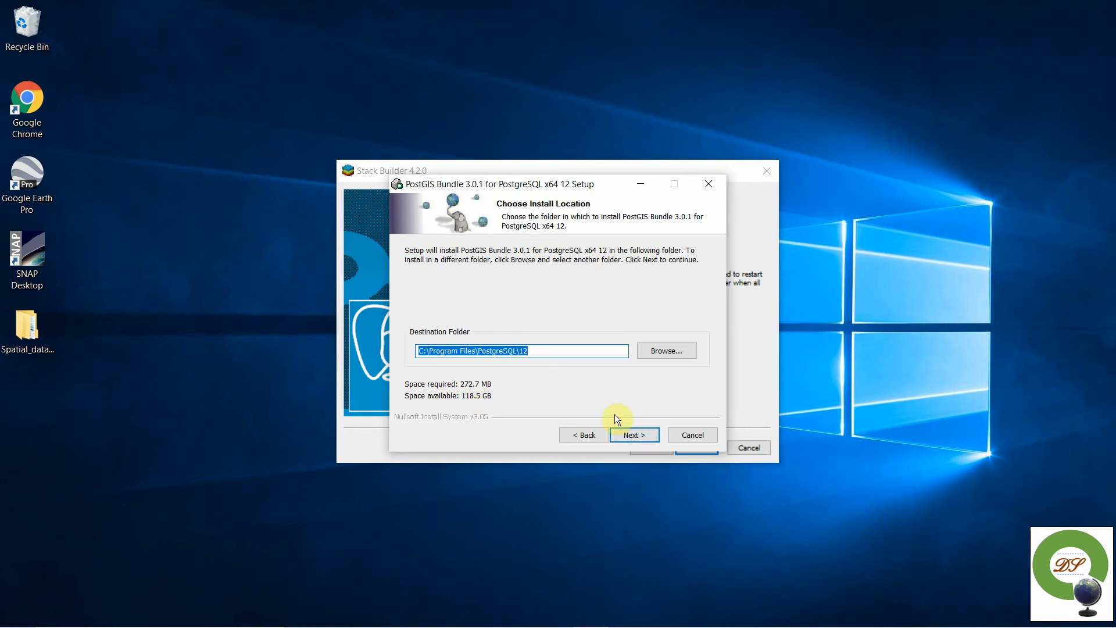
click(643, 435)
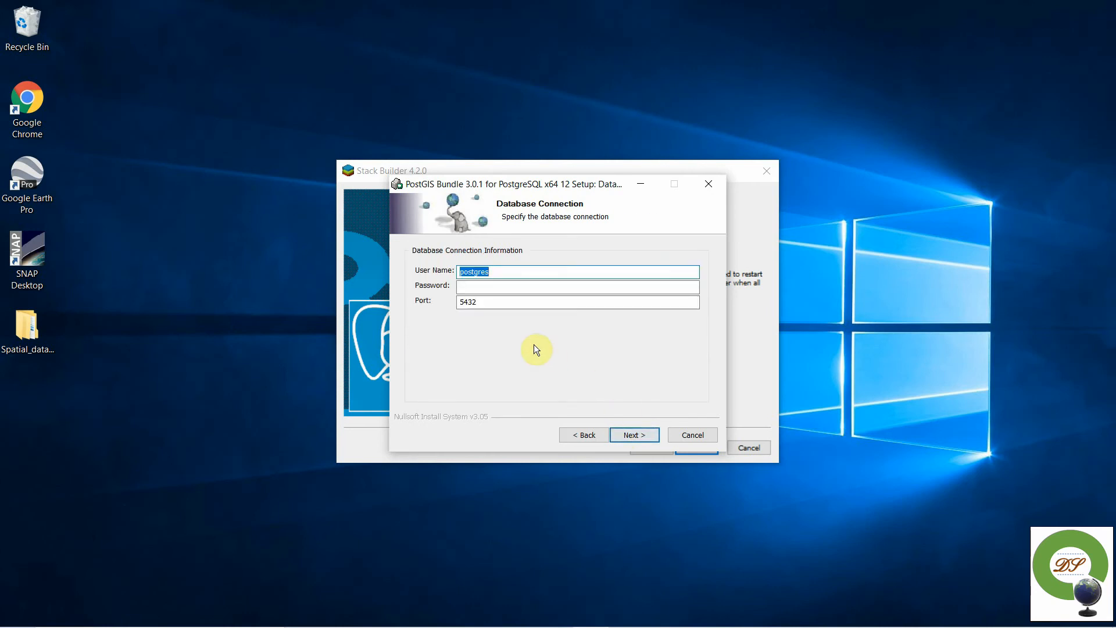
- Enter the postgres account password for the database connection on port 5432
click(488, 287)
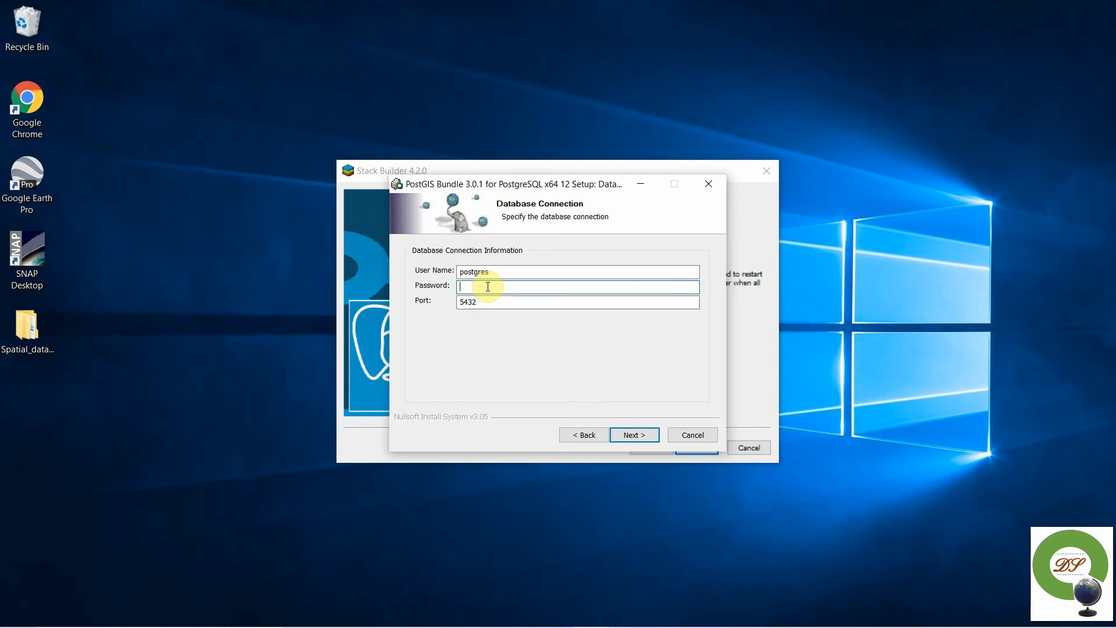
text(123456)
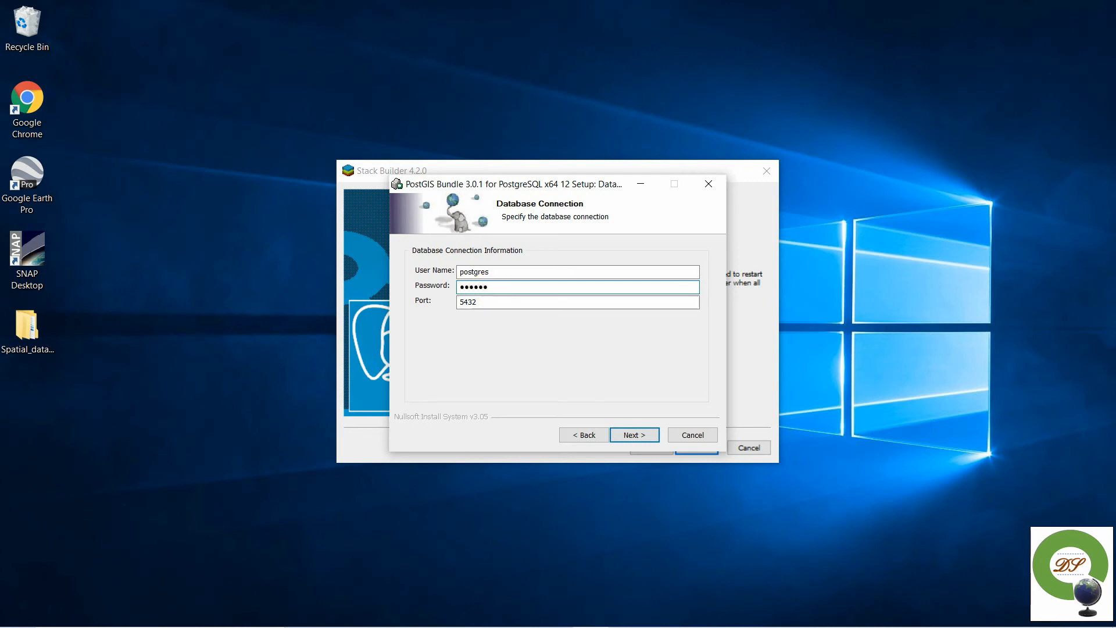
click(618, 434)
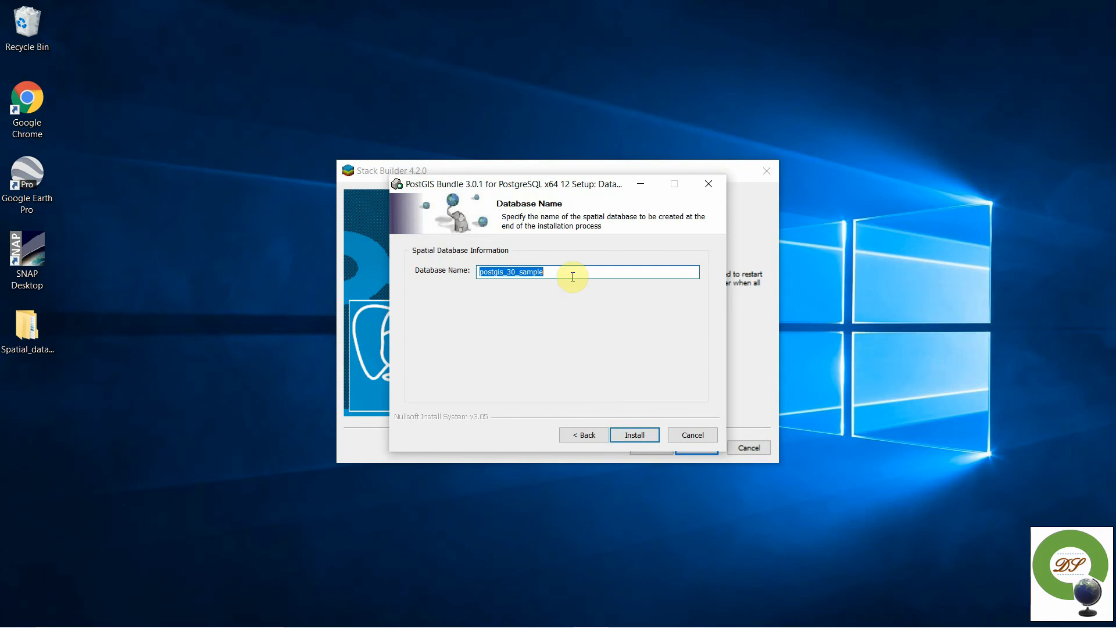
- Name the new spatial database postgis_DB_sample
key(BackSpace)
text(postgis_DB_)
text(sample)
- Install PostGIS with Yes to GDAL_DATA, raster drivers and out-db rasters, then close setup and Stack Builder
click(642, 436)
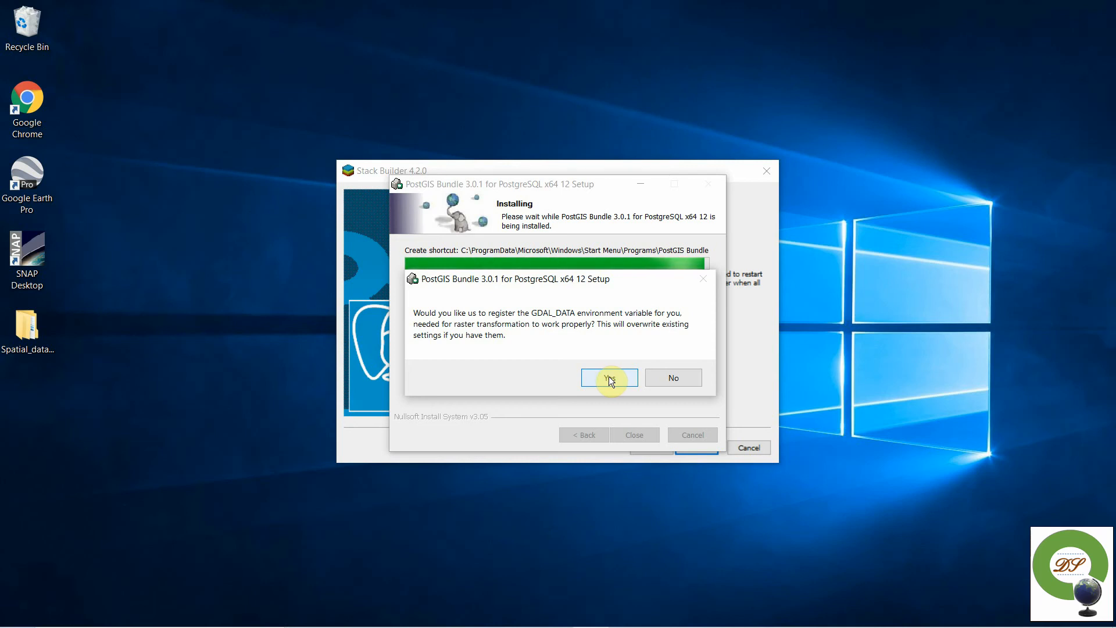
click(609, 378)
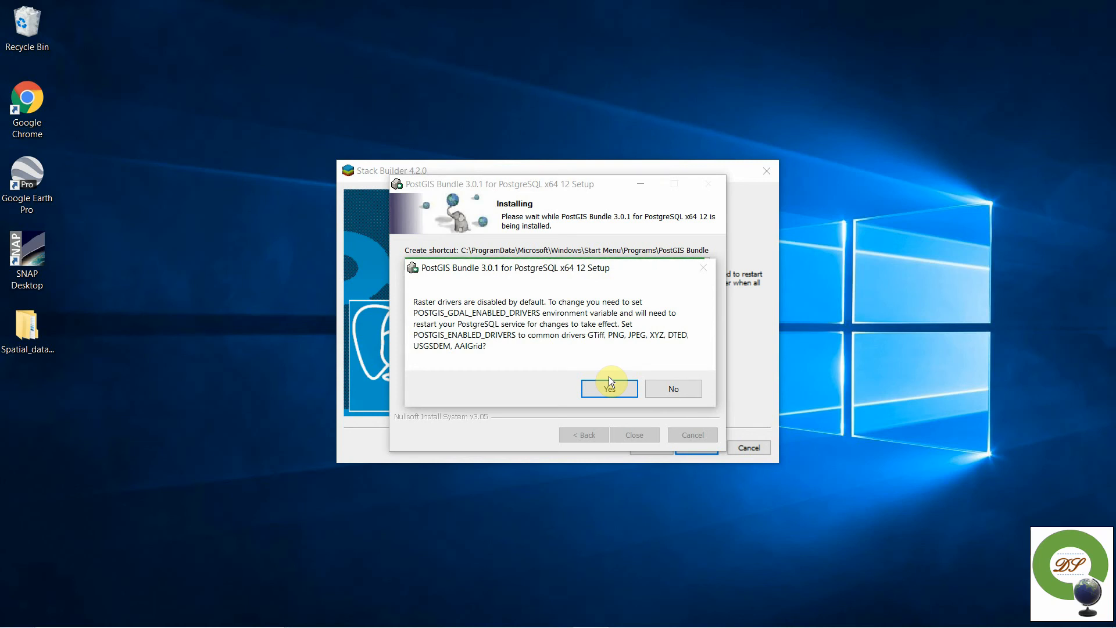
click(608, 377)
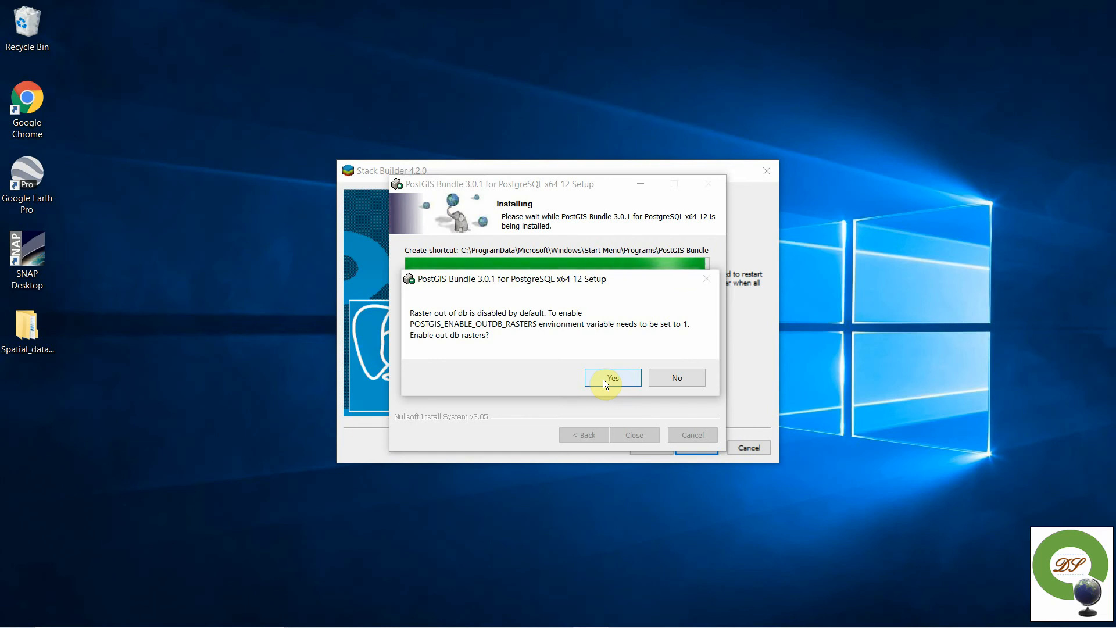
click(602, 379)
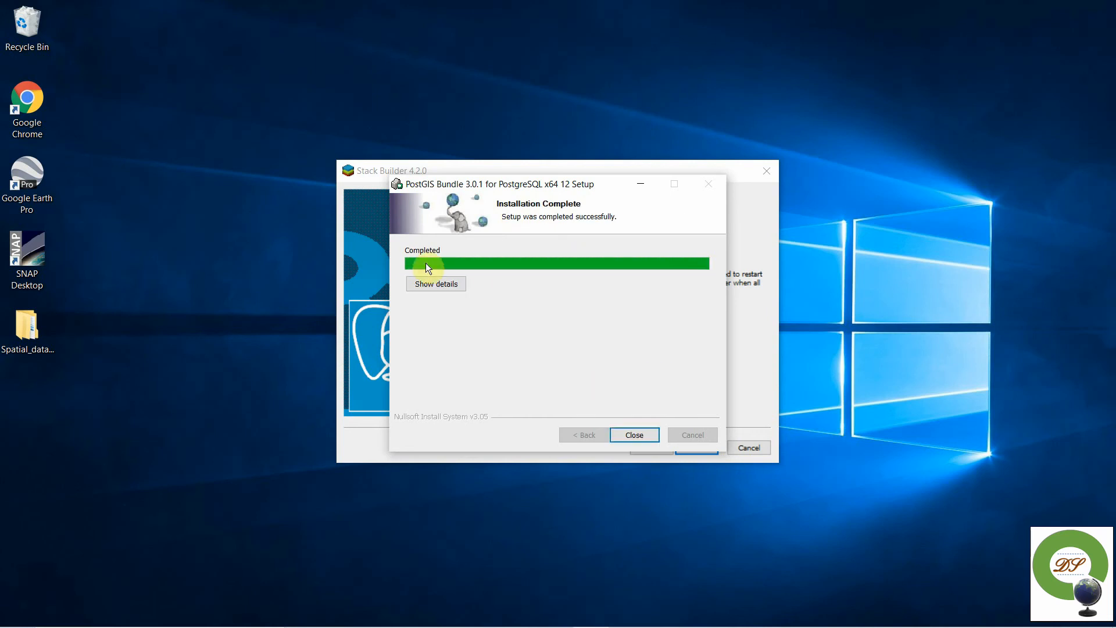
click(634, 435)
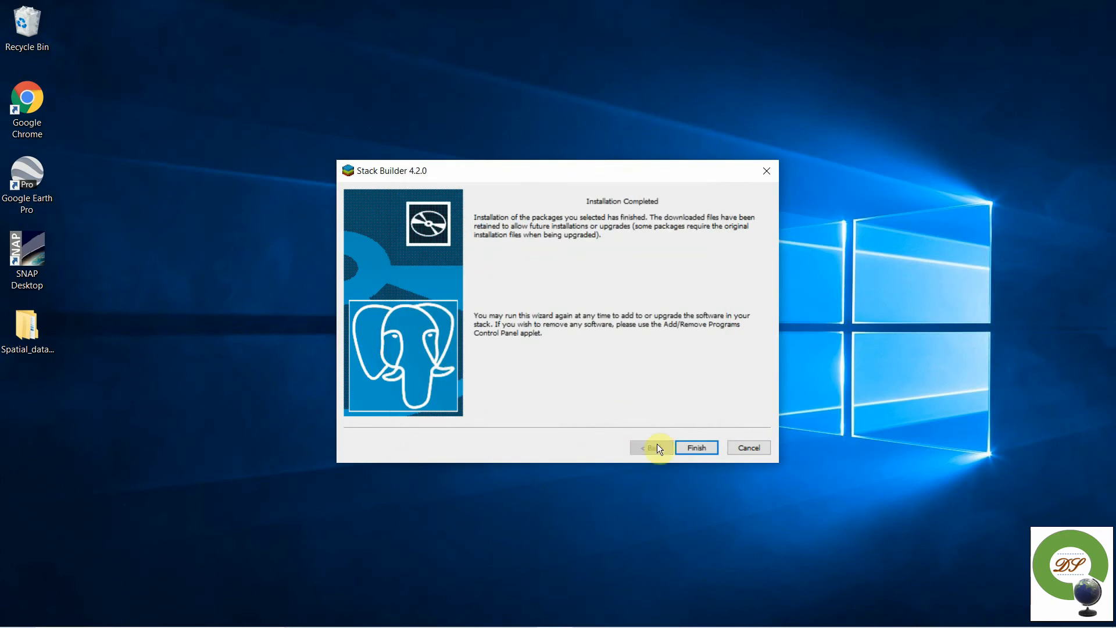
click(687, 451)
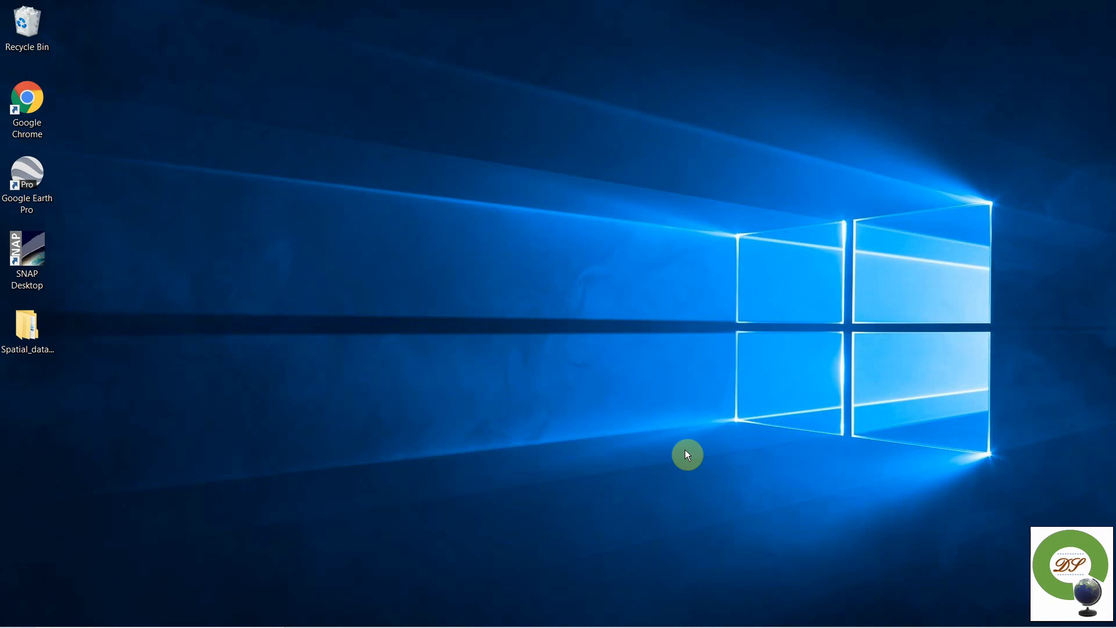
- Search Windows for 'pg' and launch pgAdmin 4 in the browser
mouse_move(164, 626)
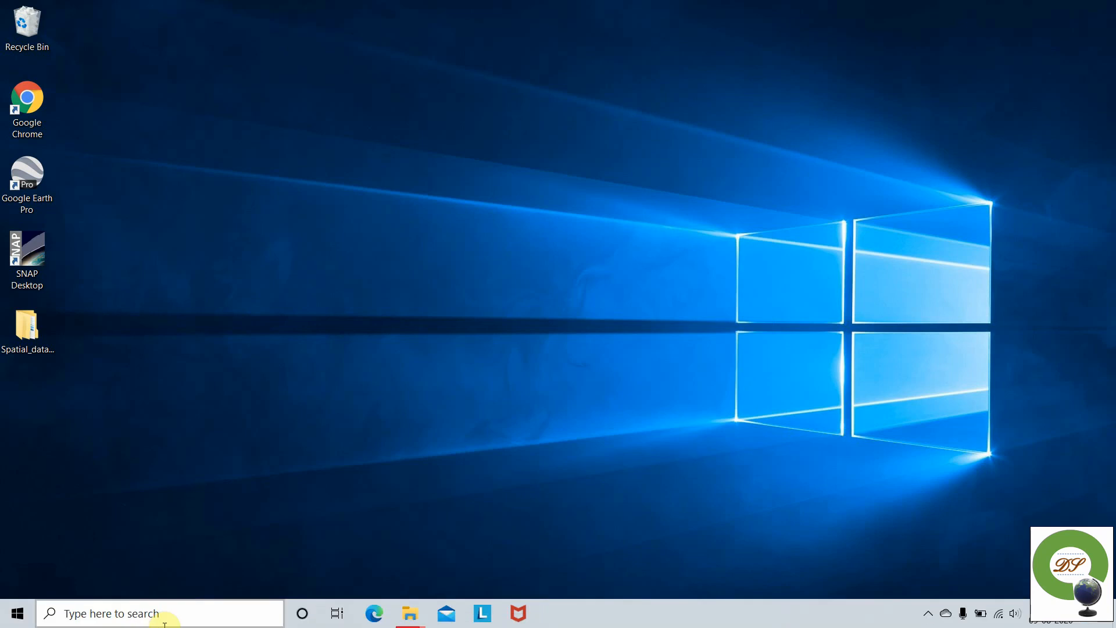
click(164, 621)
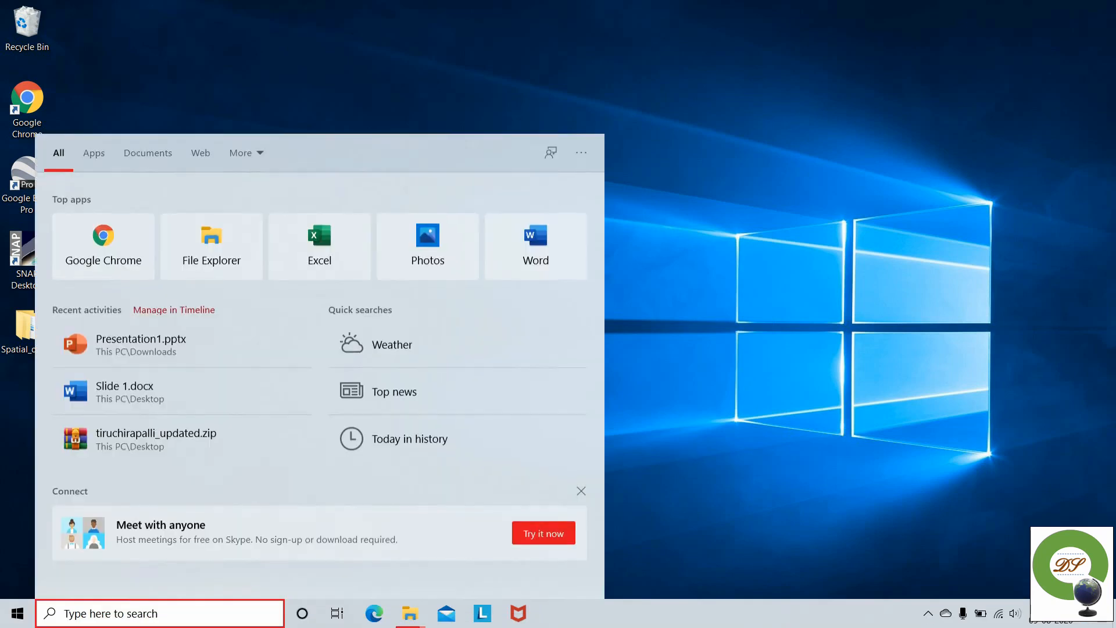
text(pg)
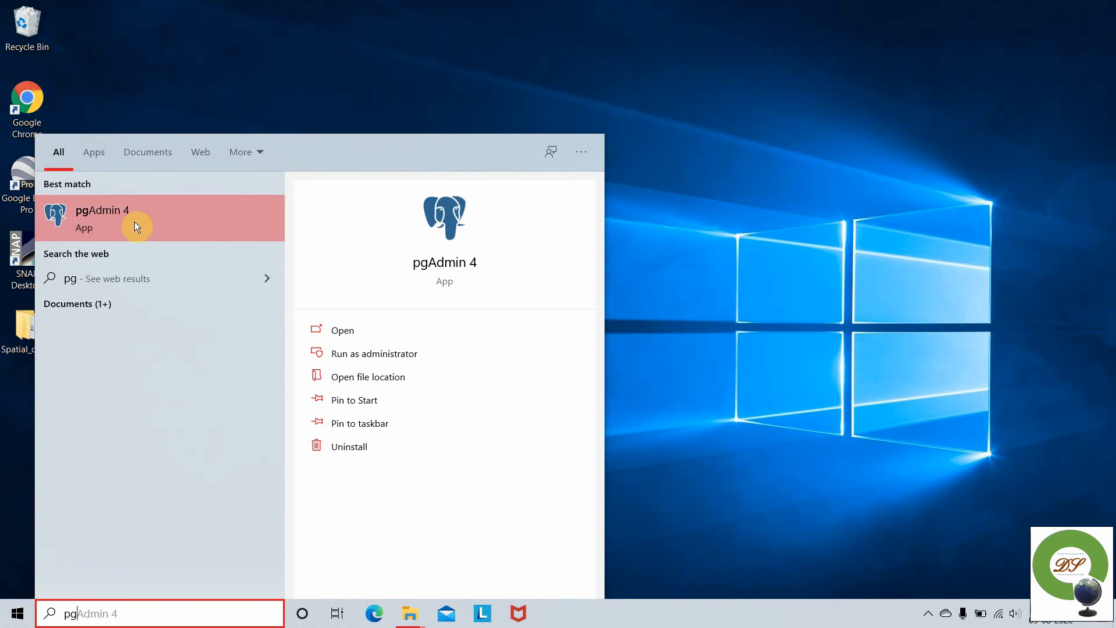
click(134, 222)
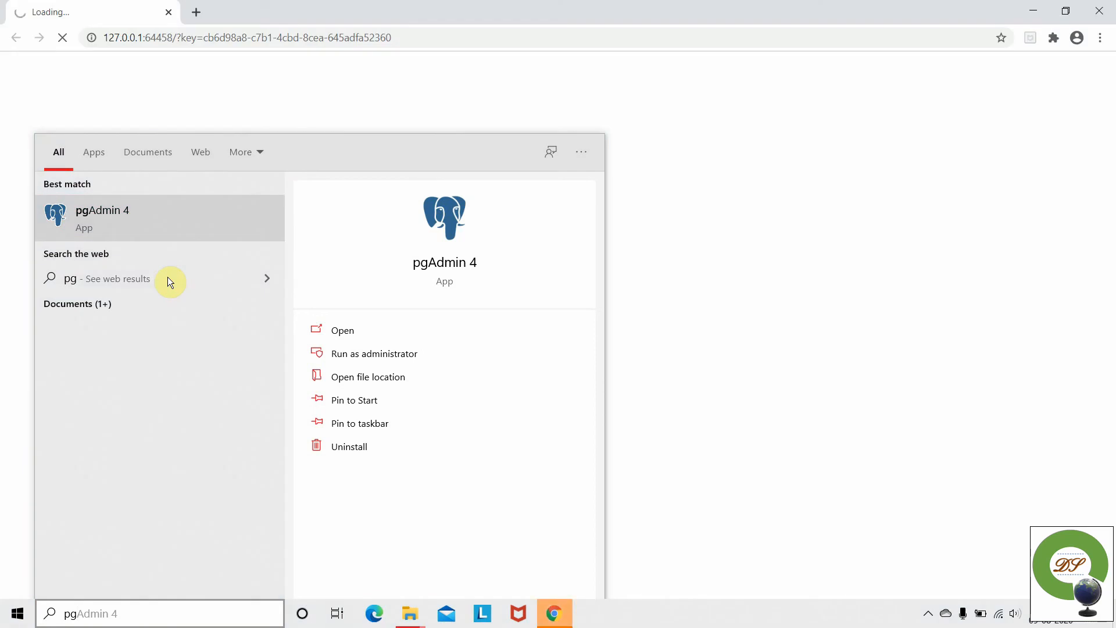
click(378, 74)
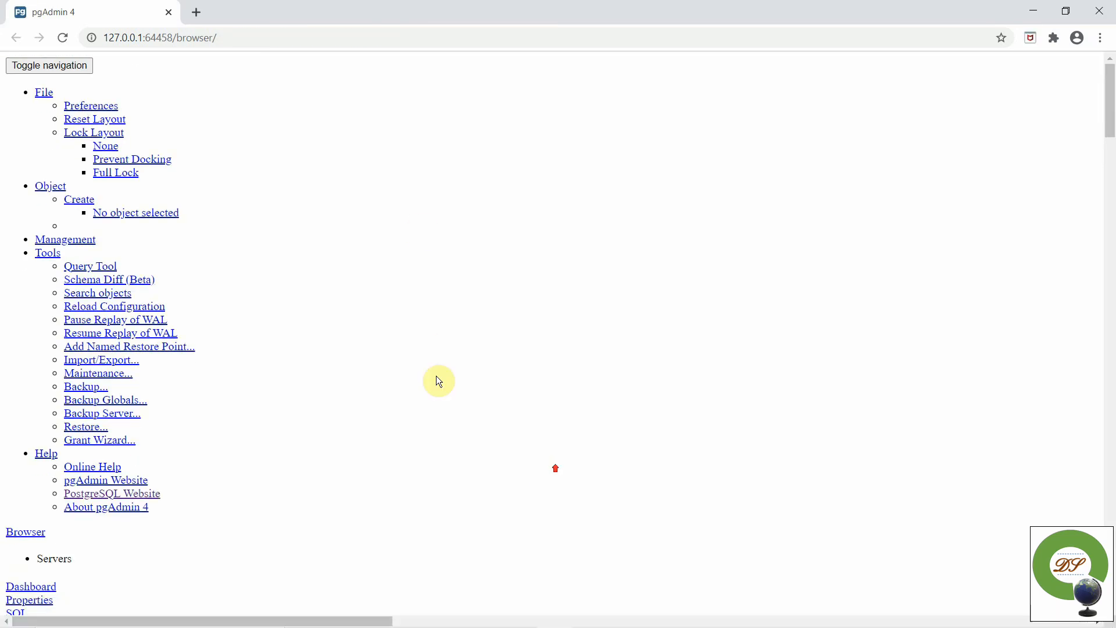
- Scroll through the loaded pgAdmin page to confirm it renders only as unstyled plain links
scroll(555, 480, down, 15)
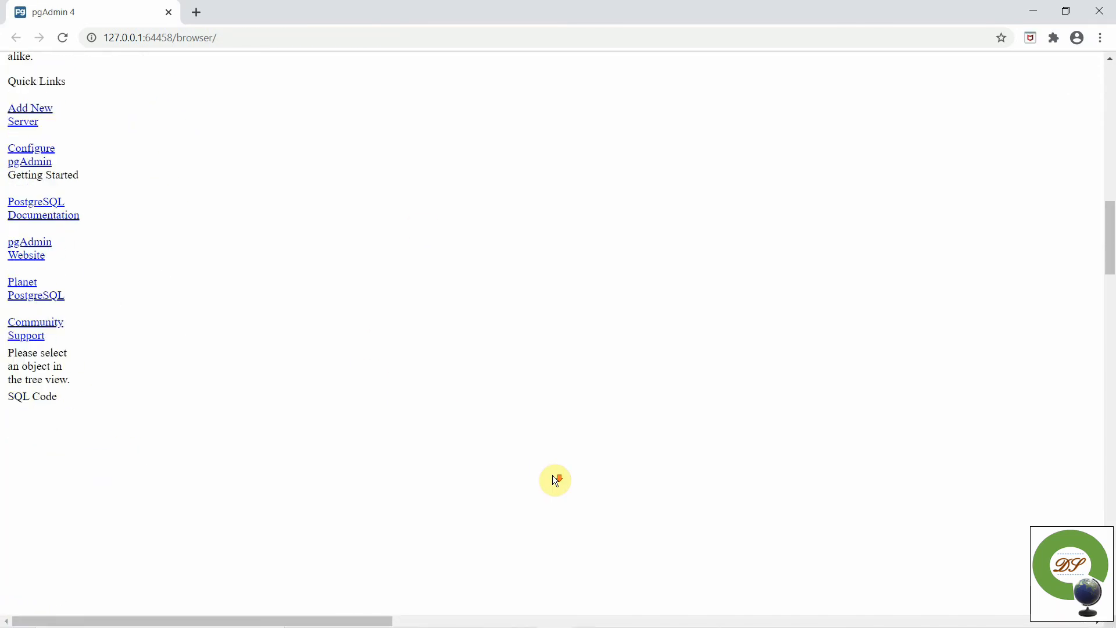
scroll(555, 480, up, 15)
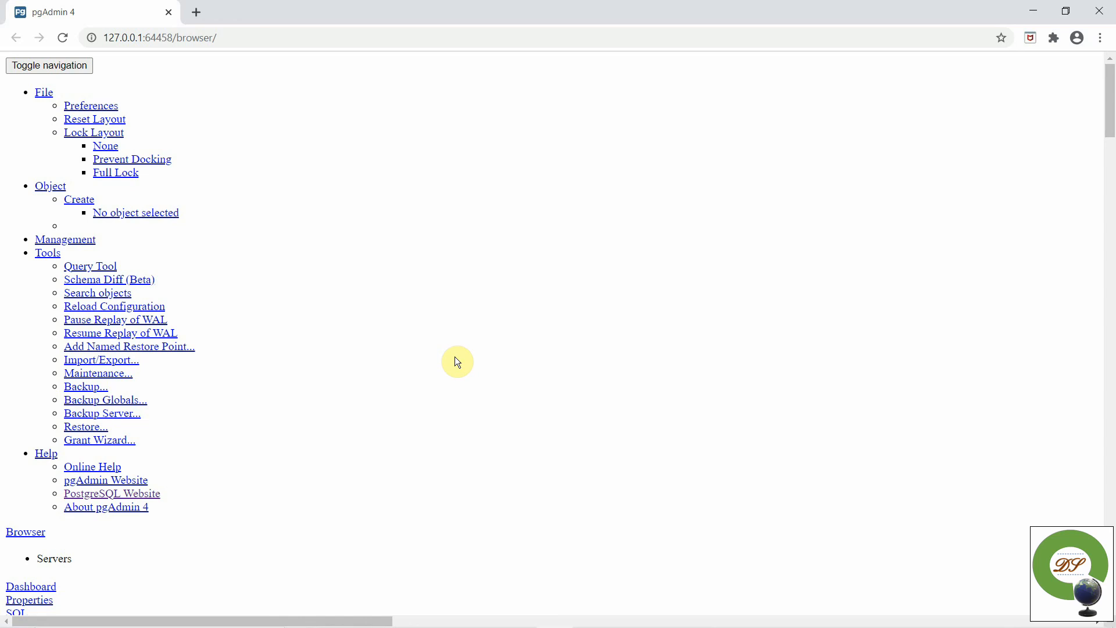
key(super)
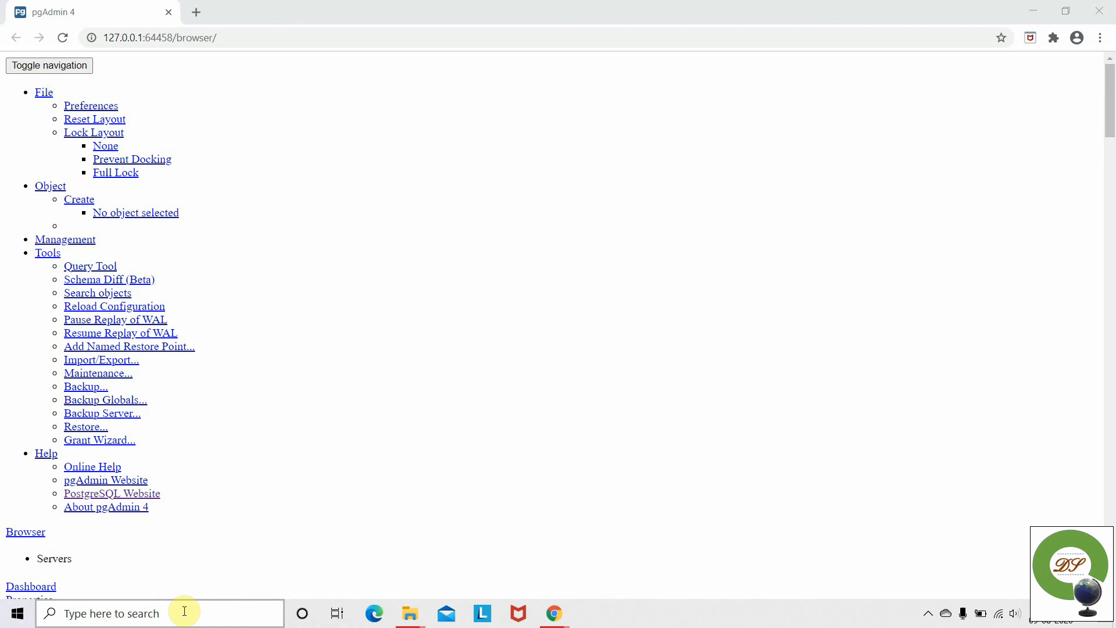
- Launch Registry Editor with regedit from the Run prompt
key(super+r)
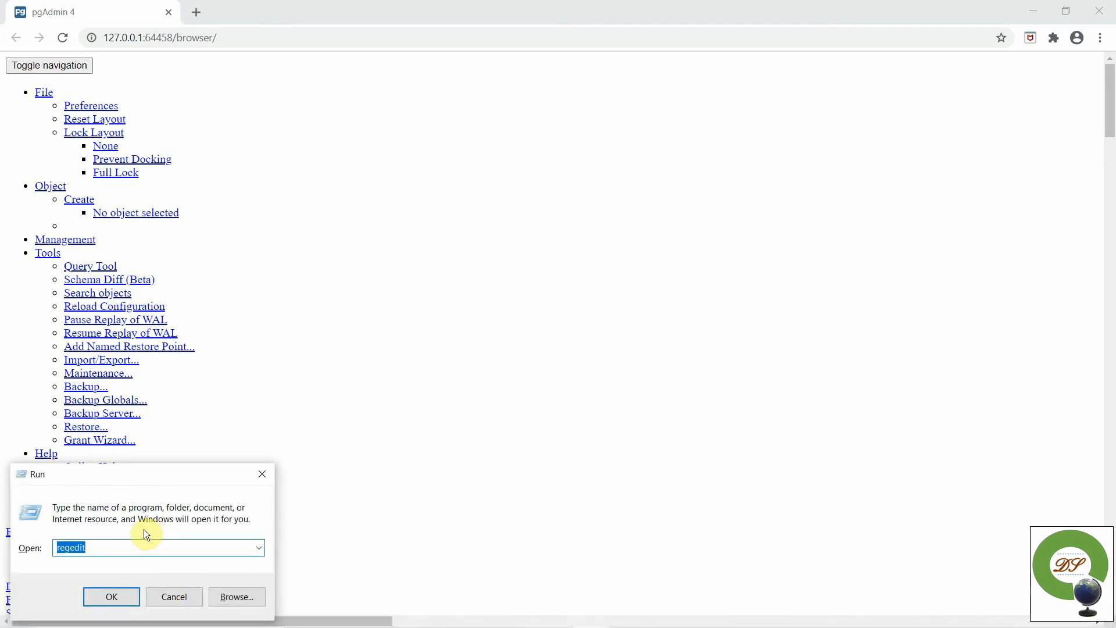
click(129, 591)
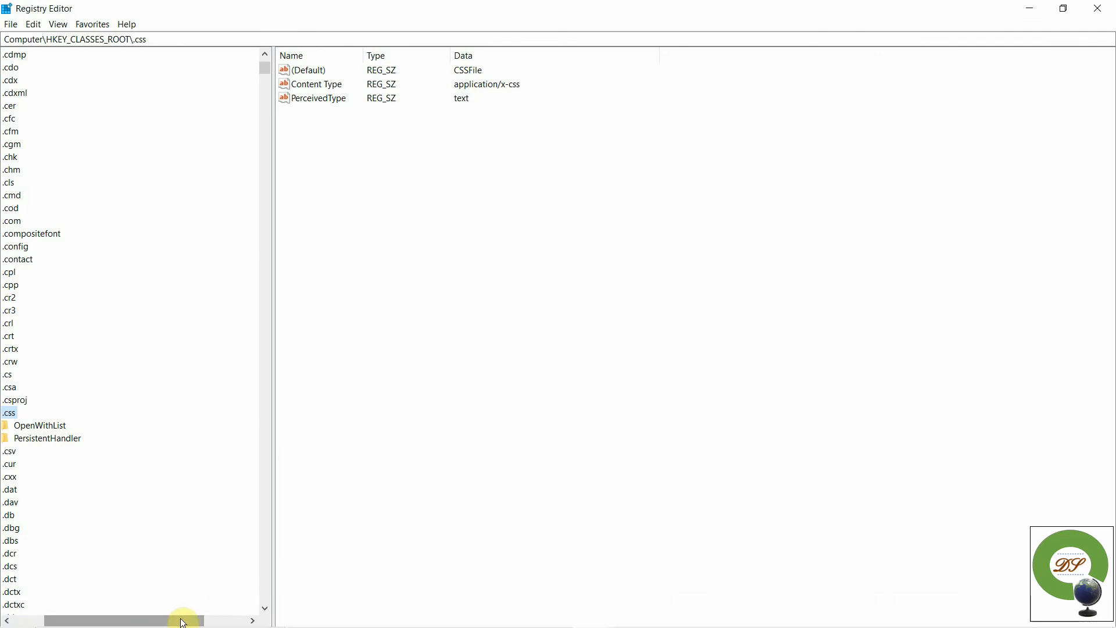
drag(184, 620, 67, 624)
scroll(224, 114, up, 20)
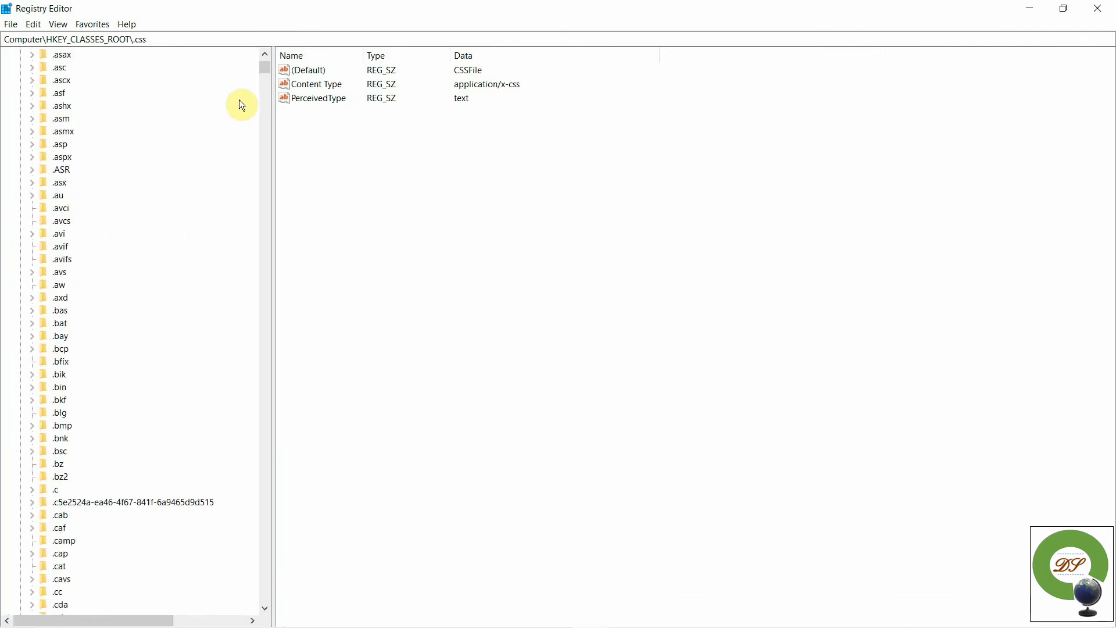
drag(263, 62, 264, 52)
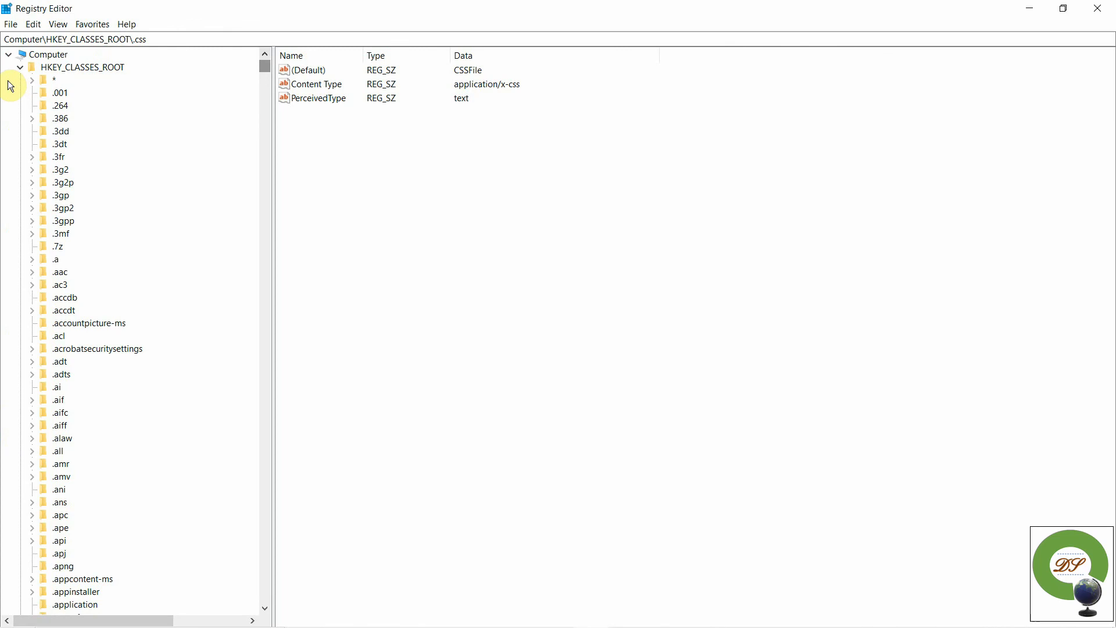
- Navigate HKEY_CLASSES_ROOT to the .css key and select its Content Type value
click(21, 67)
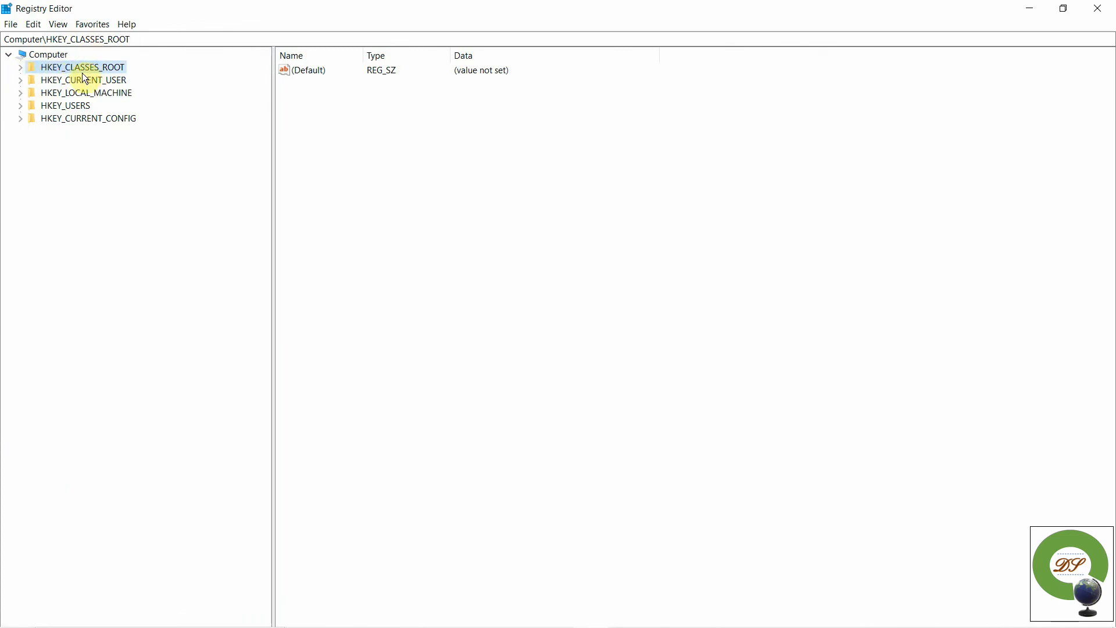
click(24, 68)
scroll(62, 312, down, 20)
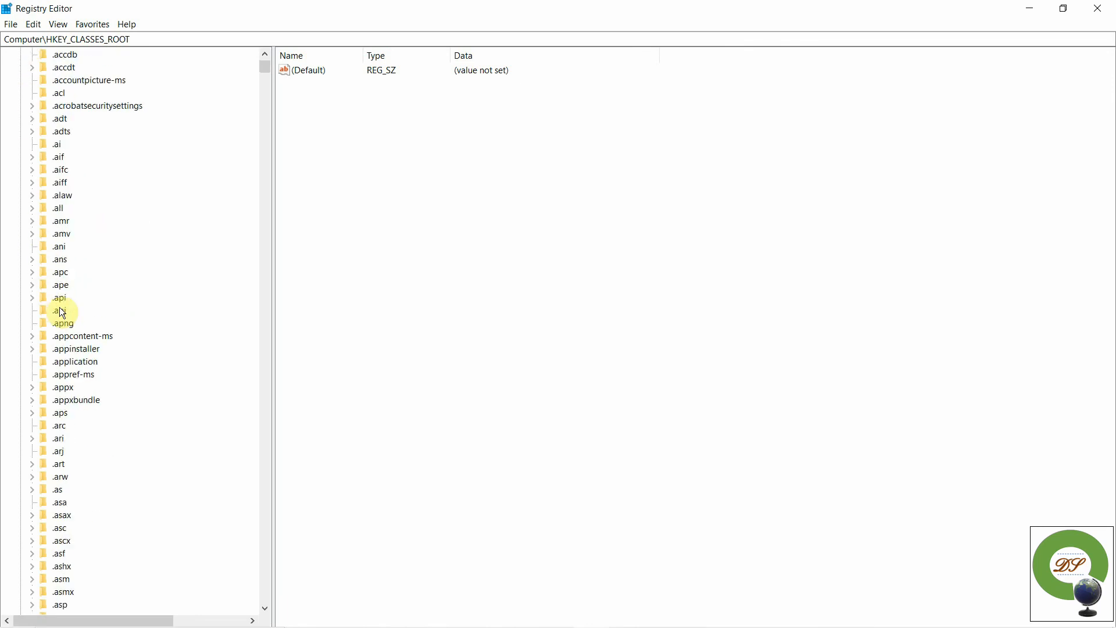
scroll(62, 312, down, 4)
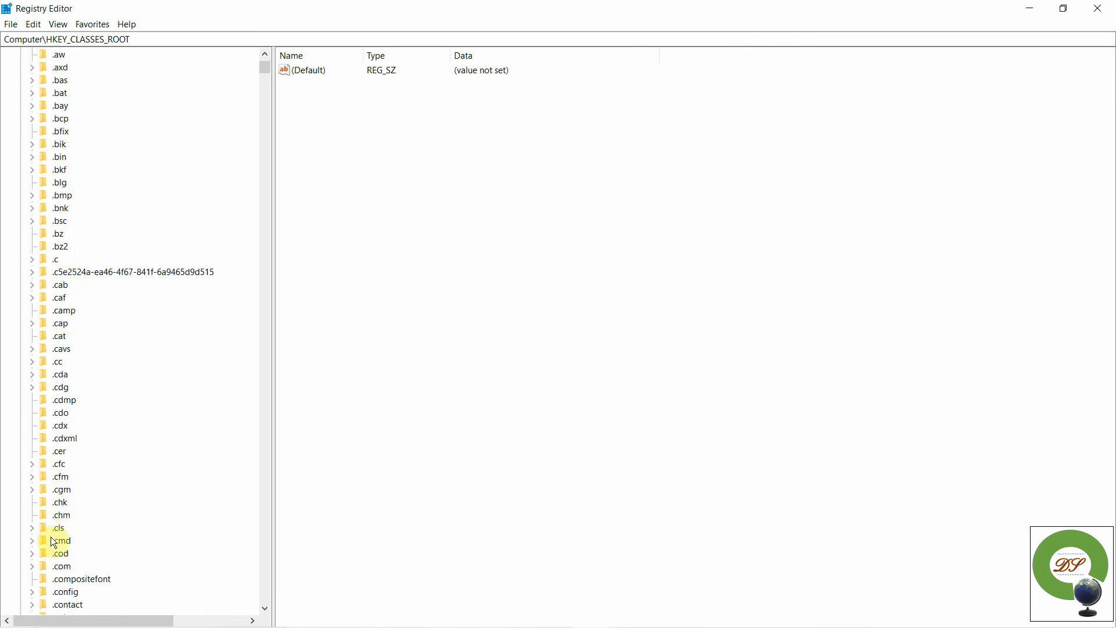
scroll(51, 536, down, 5)
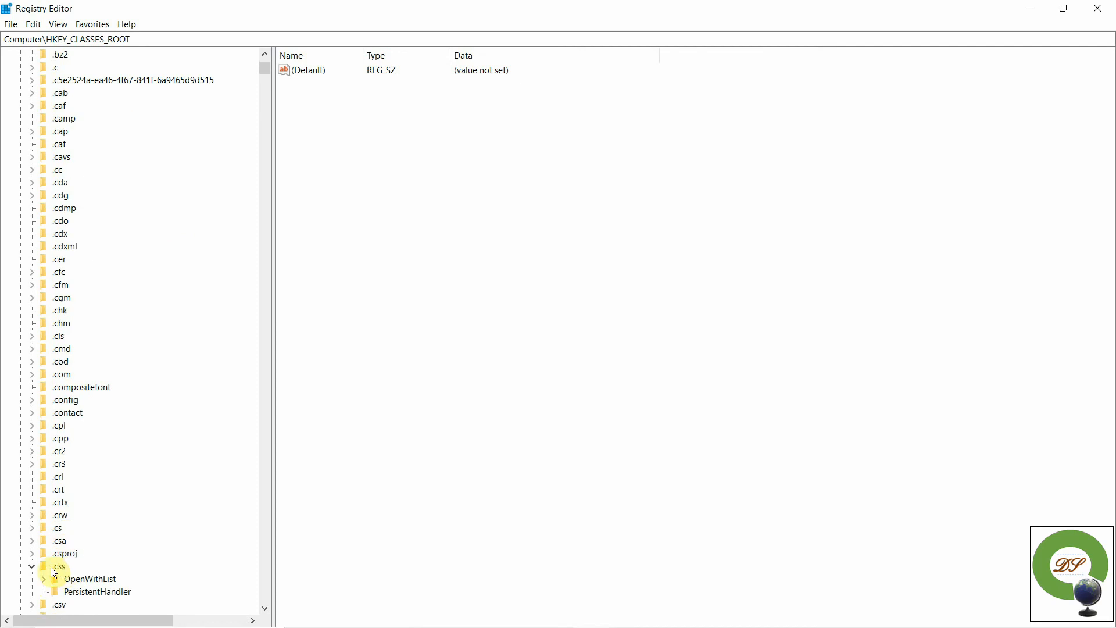
click(31, 566)
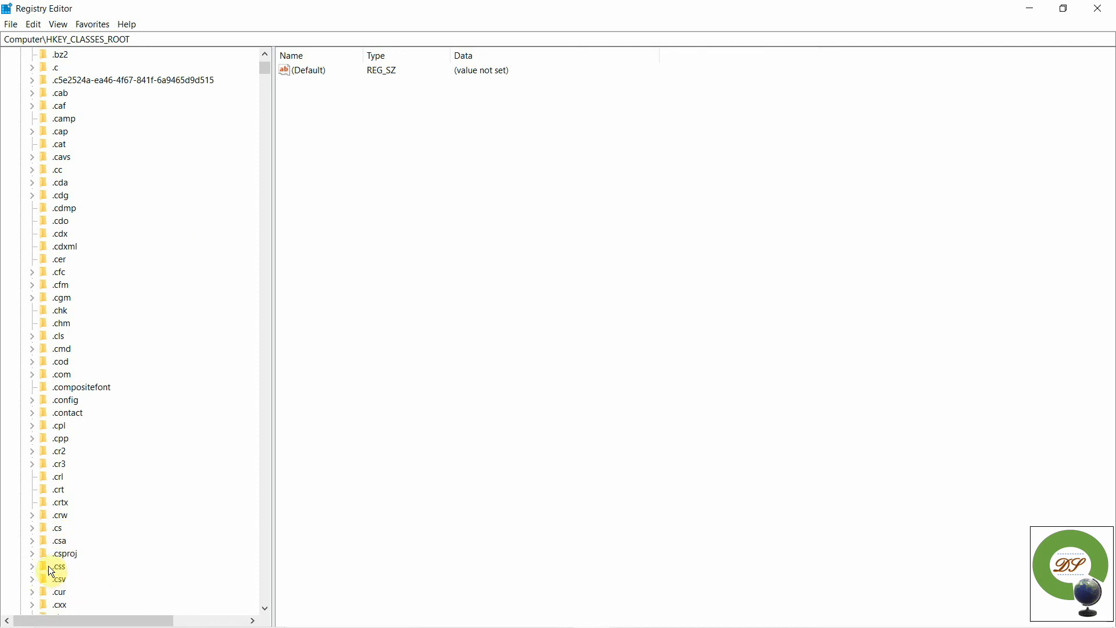
click(47, 566)
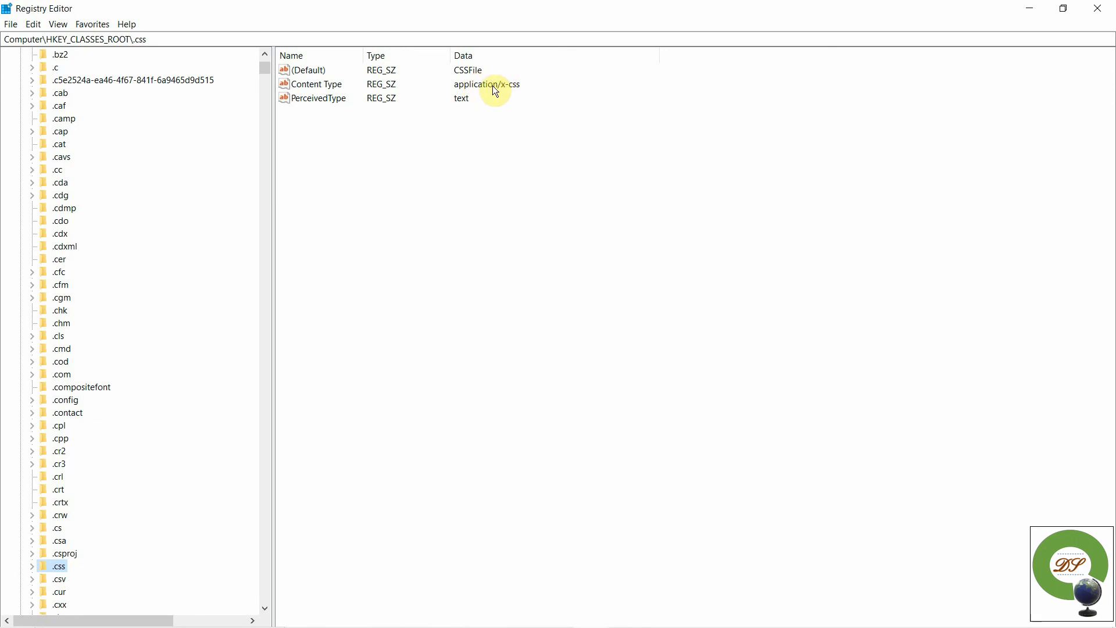
key(Tab)
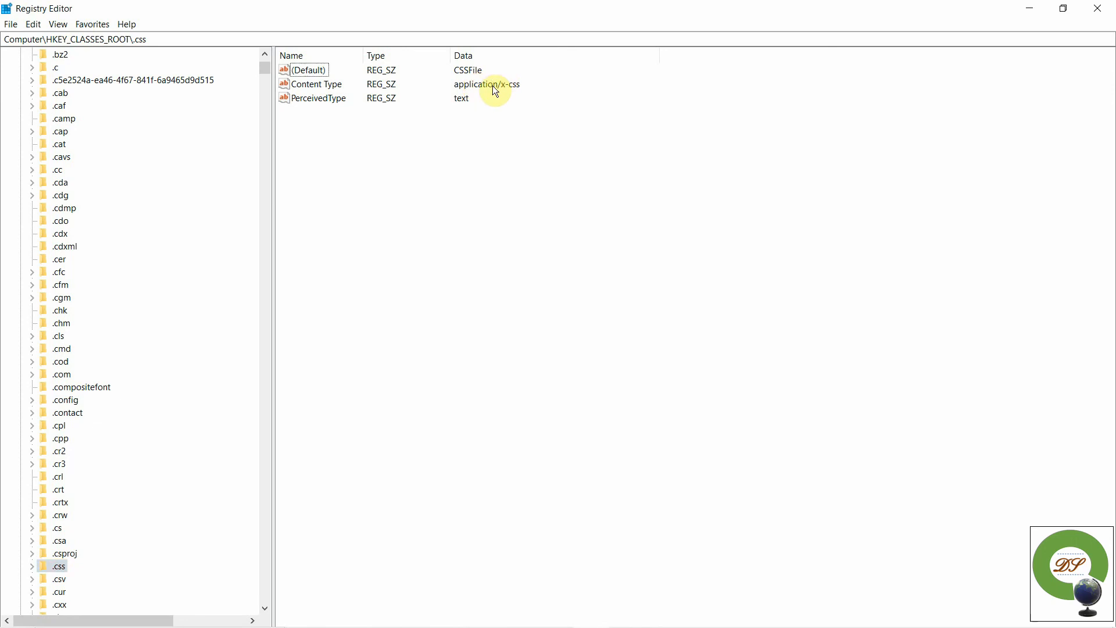
click(301, 85)
- Change the .css Content Type value data from application/x-css to text/css
right_click(301, 85)
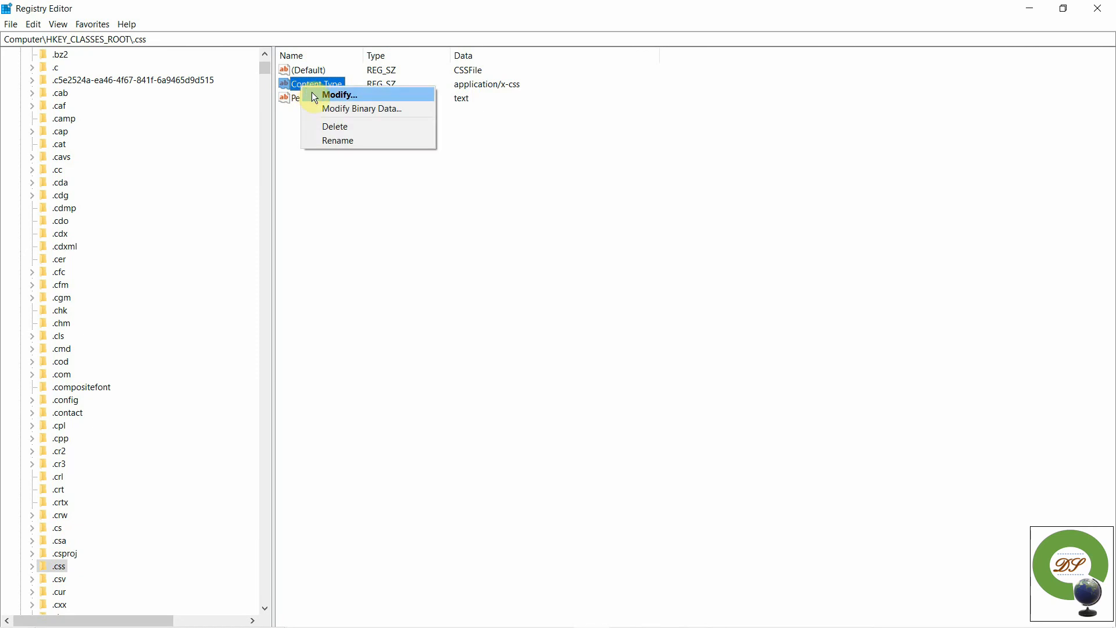
click(314, 93)
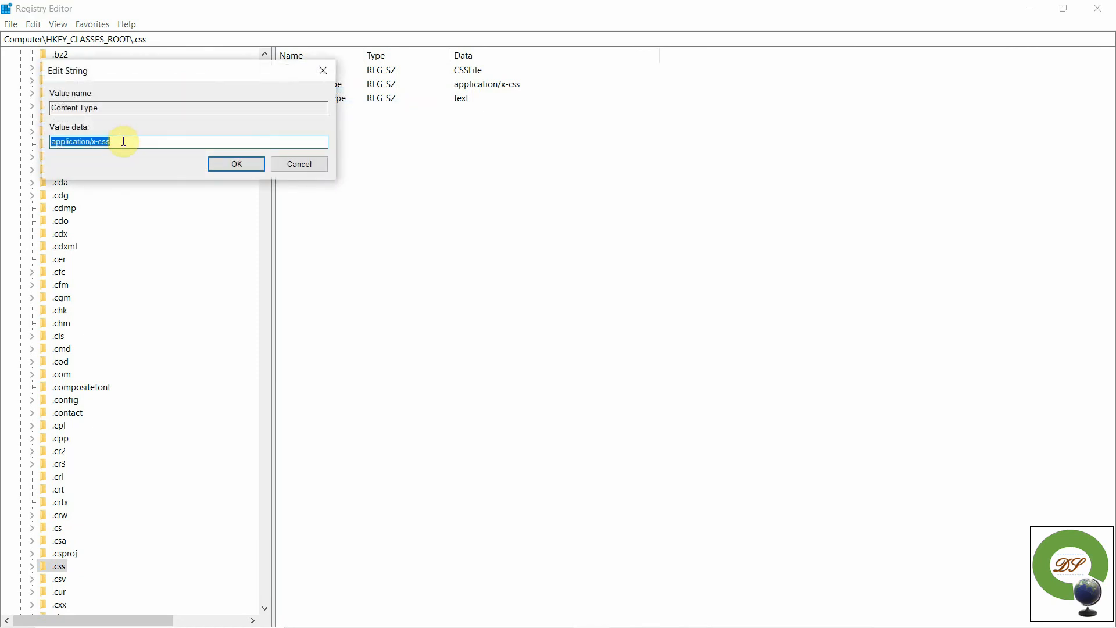
key(BackSpace)
text(text/css)
click(237, 164)
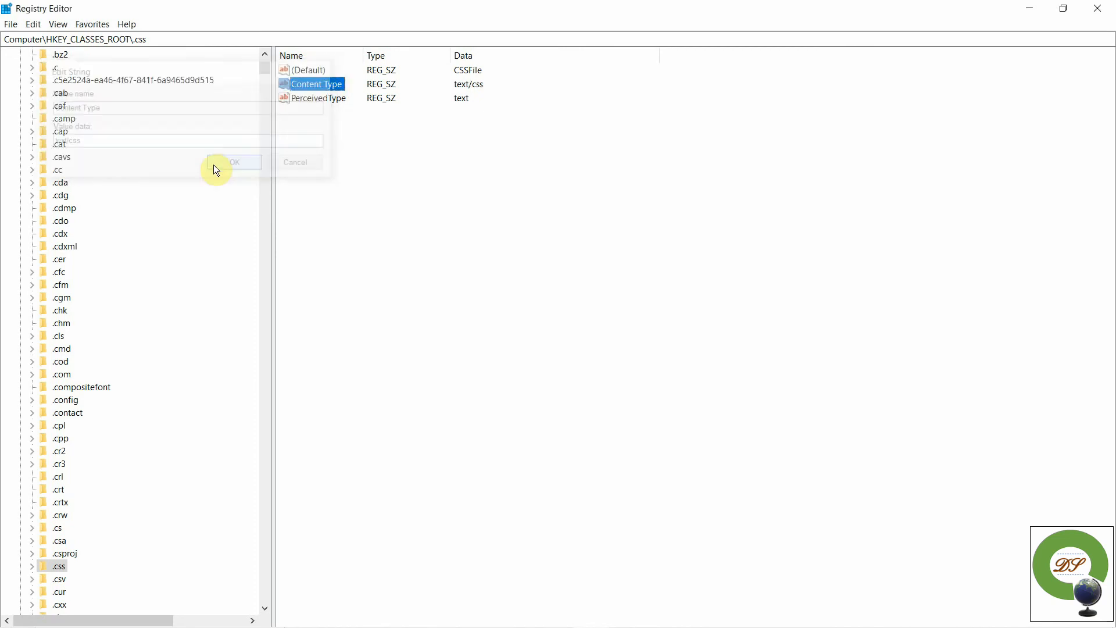
mouse_move(508, 626)
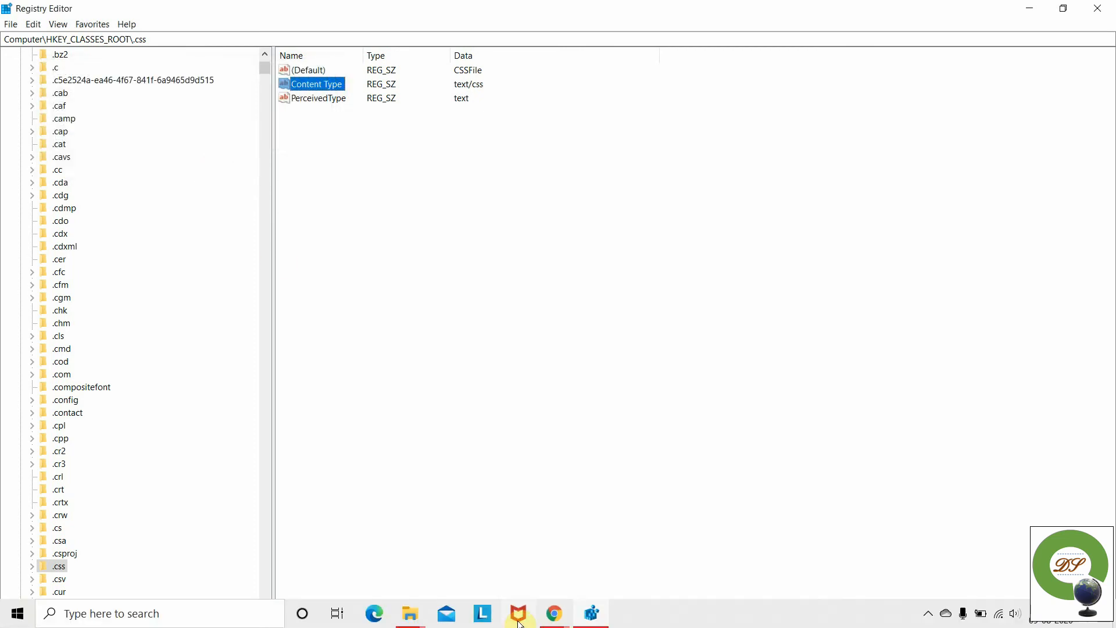
- Bring up the pgAdmin FAQ page in Chrome to compare its text/css fix
mouse_move(555, 613)
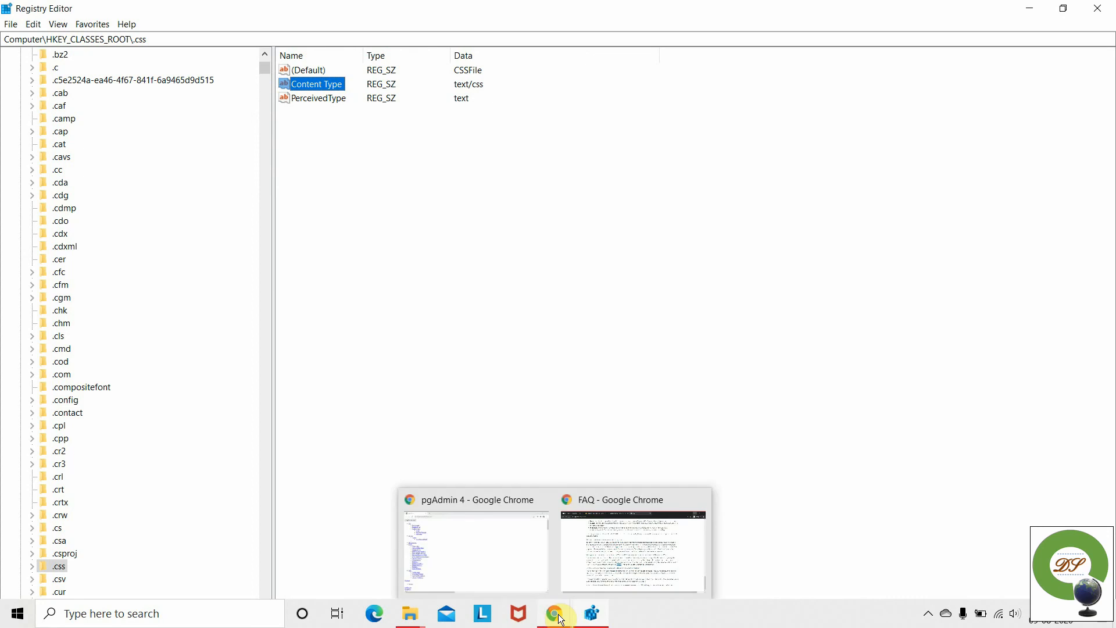
click(514, 563)
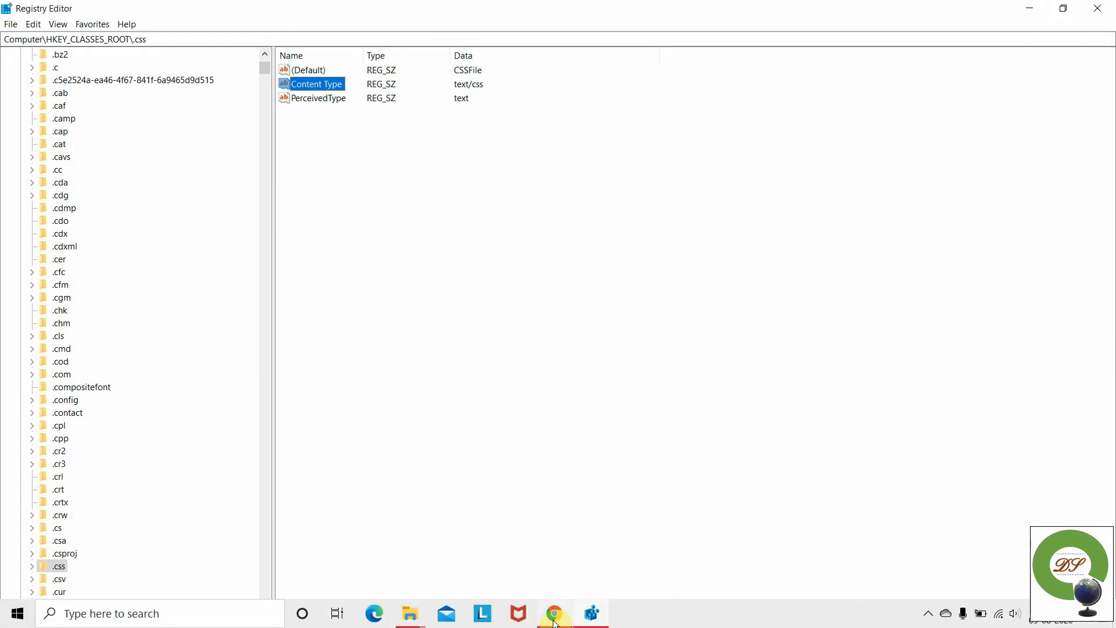
mouse_move(555, 620)
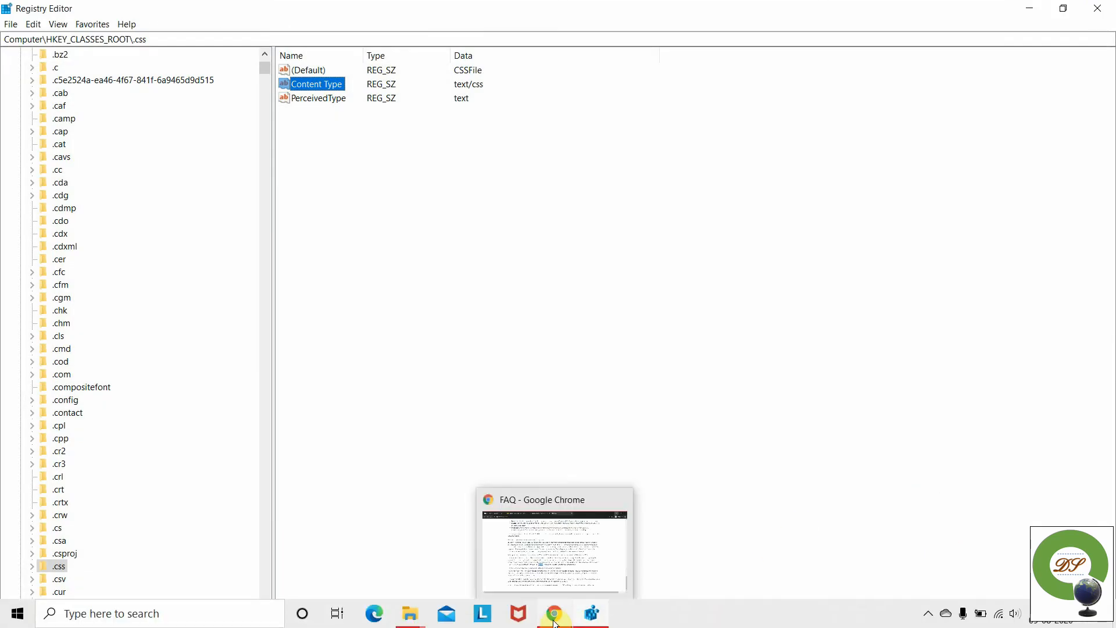
click(554, 557)
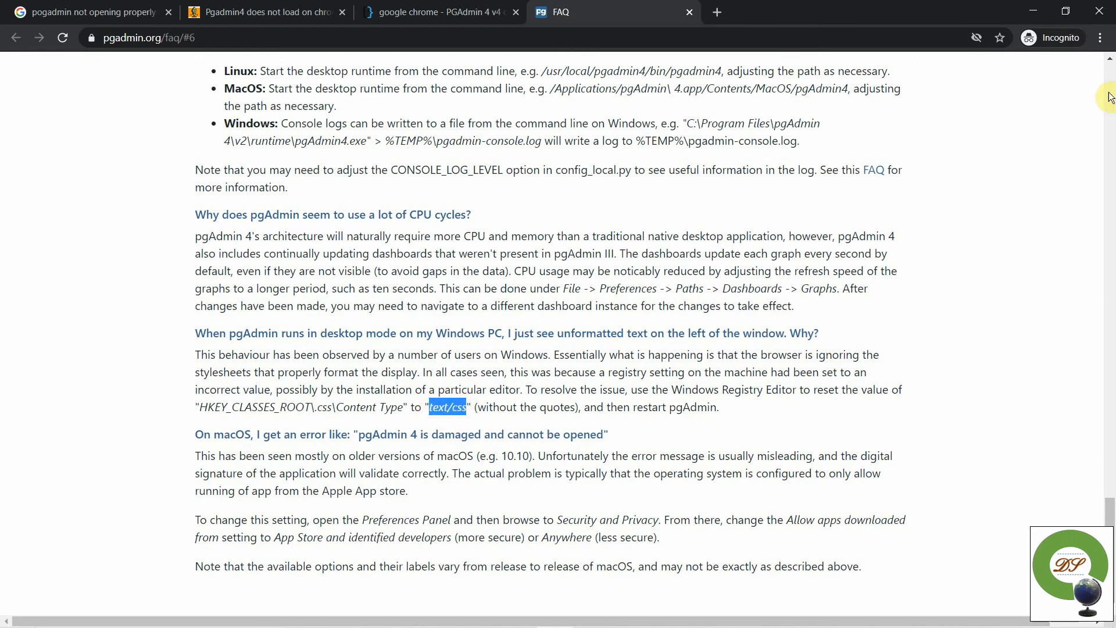
- Close Registry Editor and Chrome, leaving only the desktop
mouse_move(634, 625)
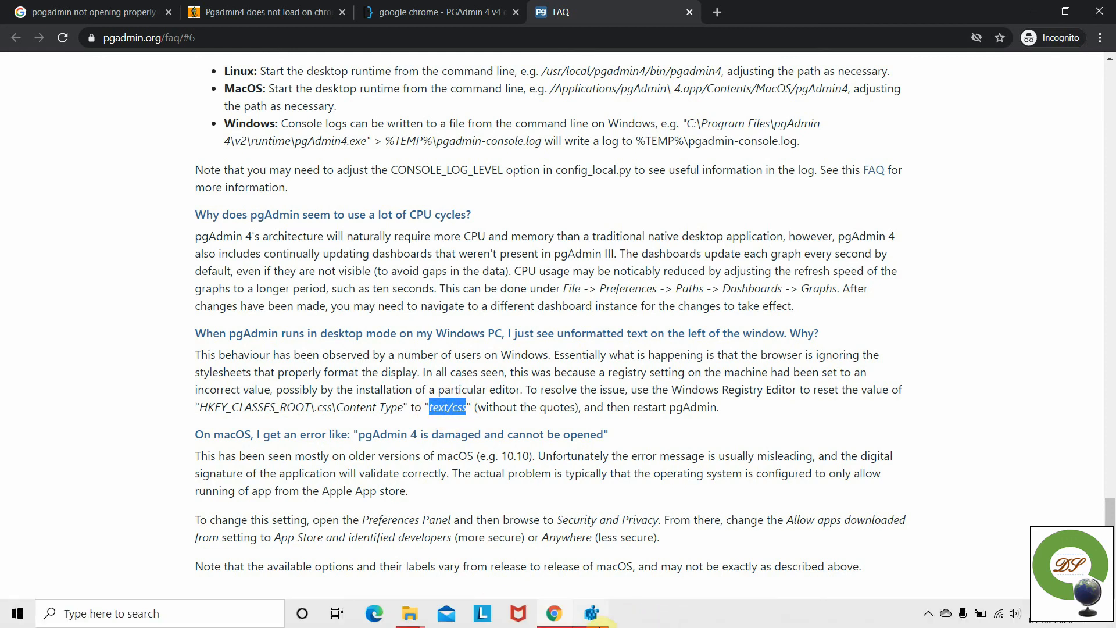
click(584, 624)
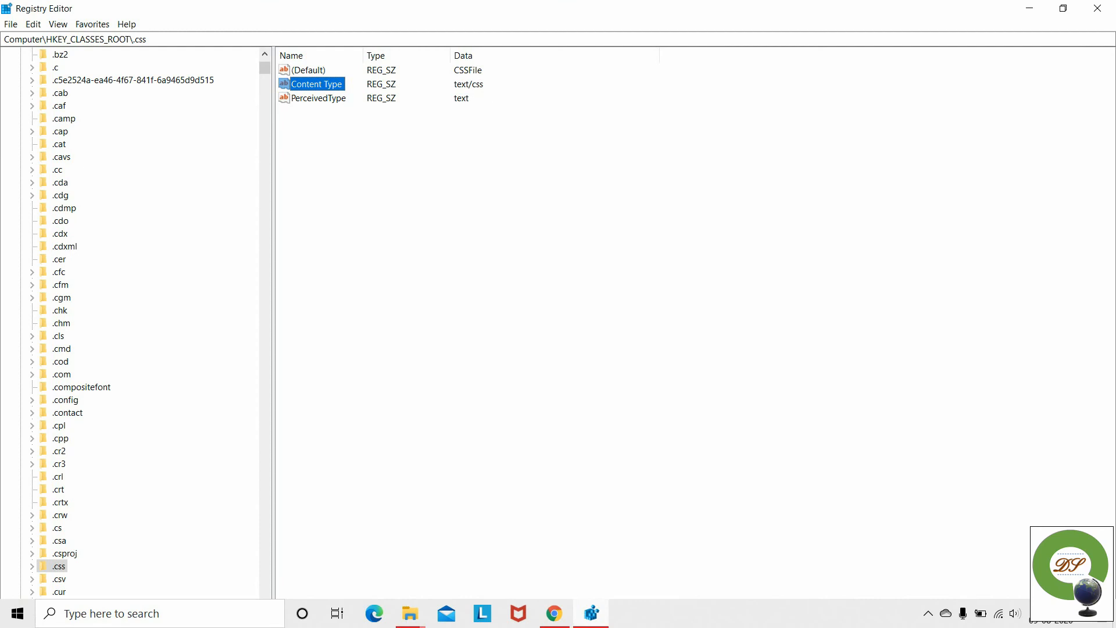
mouse_move(548, 625)
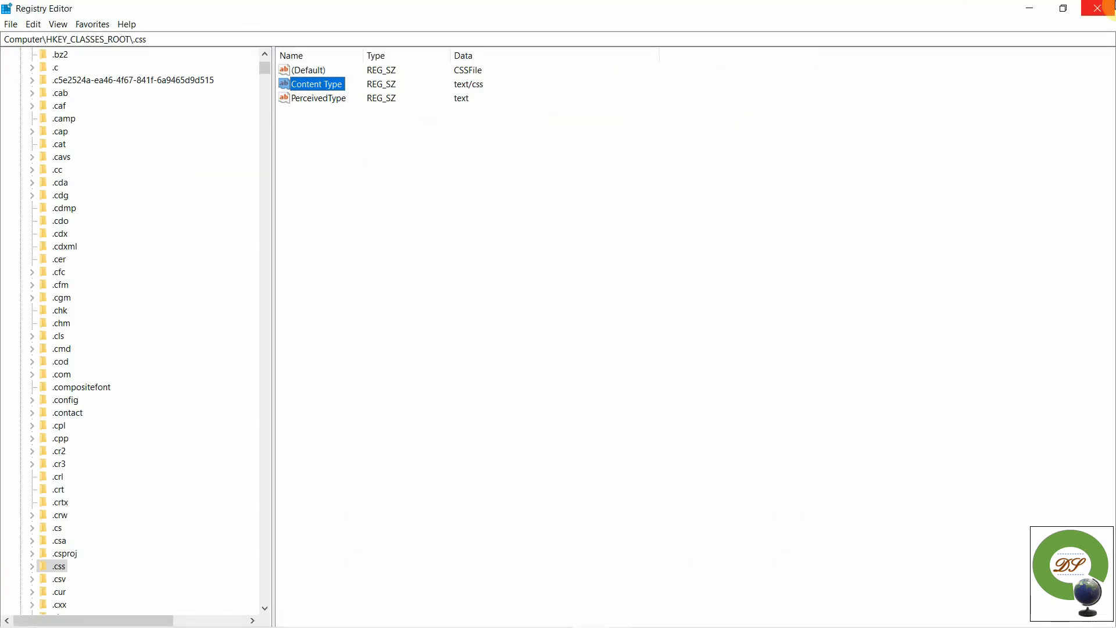
click(1104, 8)
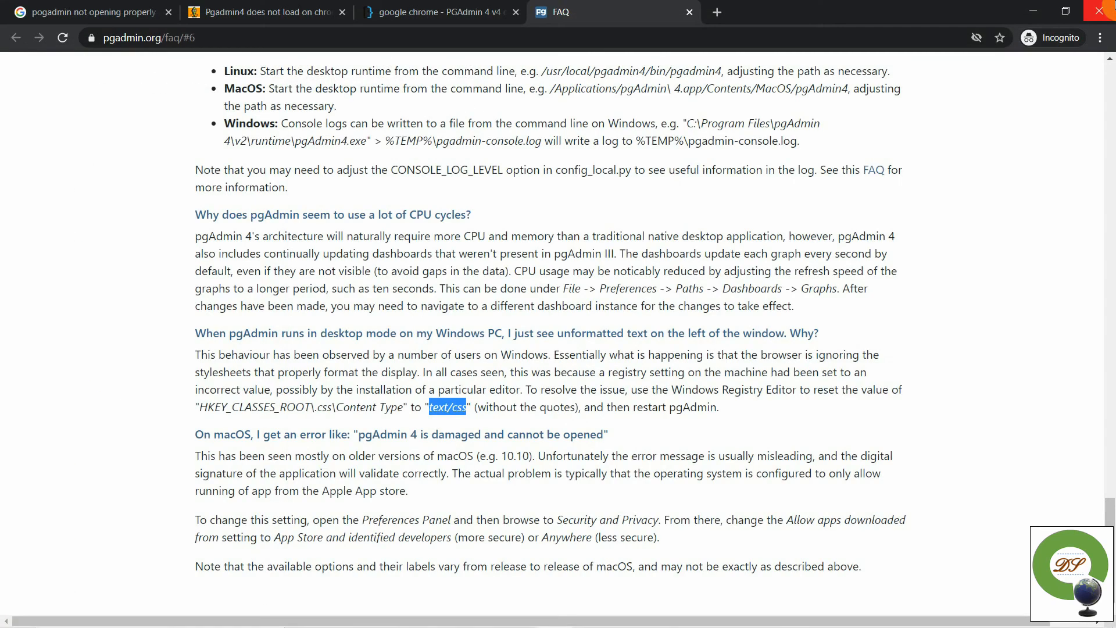
click(1104, 8)
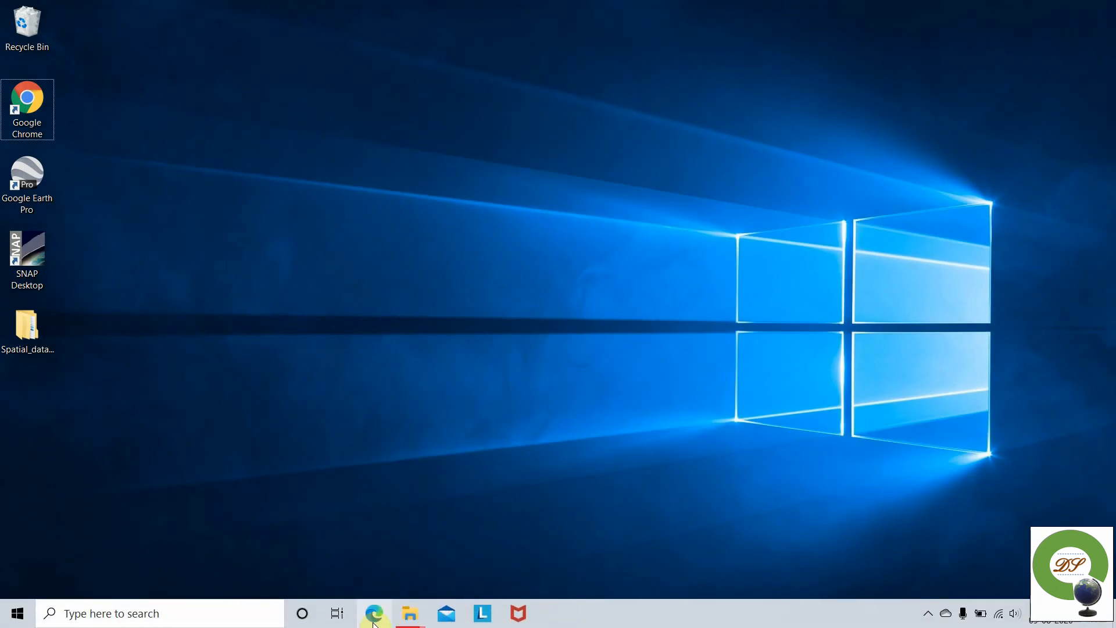
- Search Windows for 'pg' and launch pgAdmin 4 from the results
click(145, 613)
text(p)
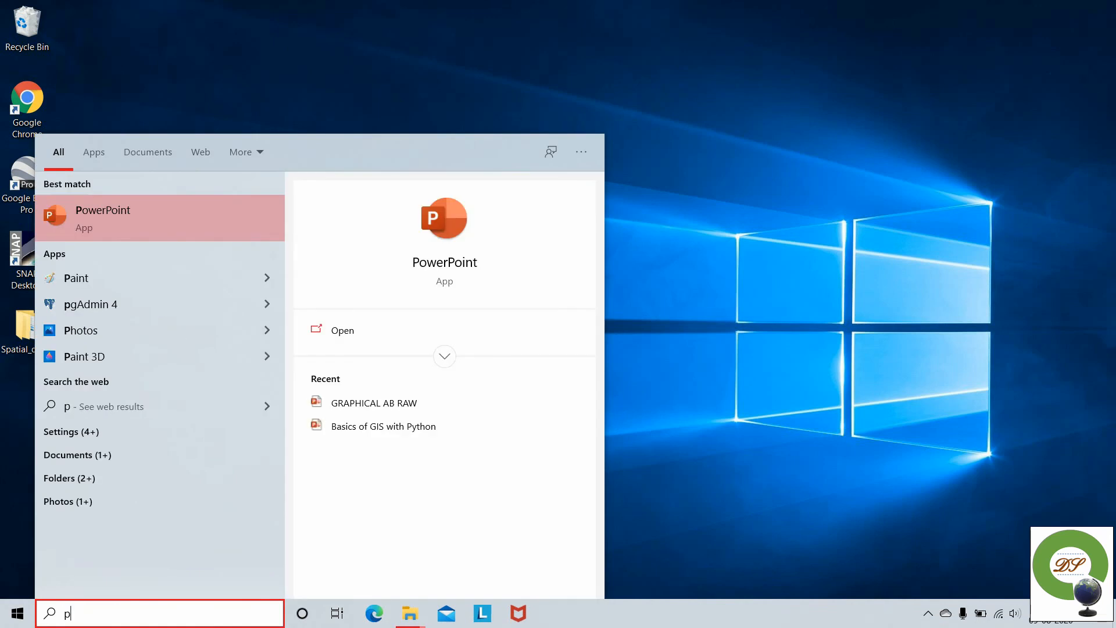
text(g)
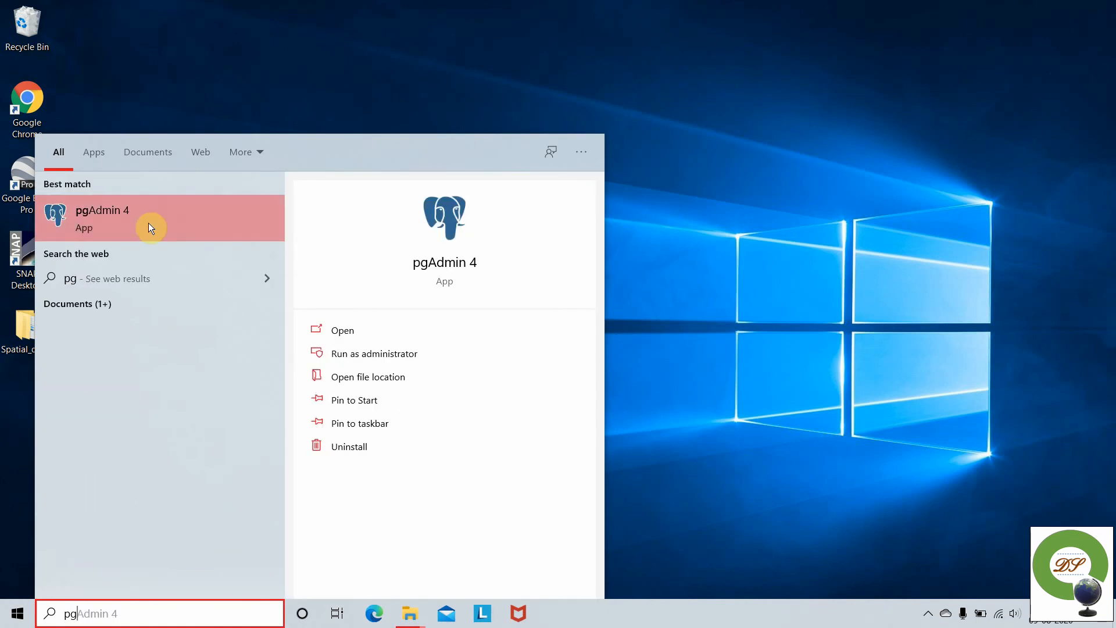
click(148, 219)
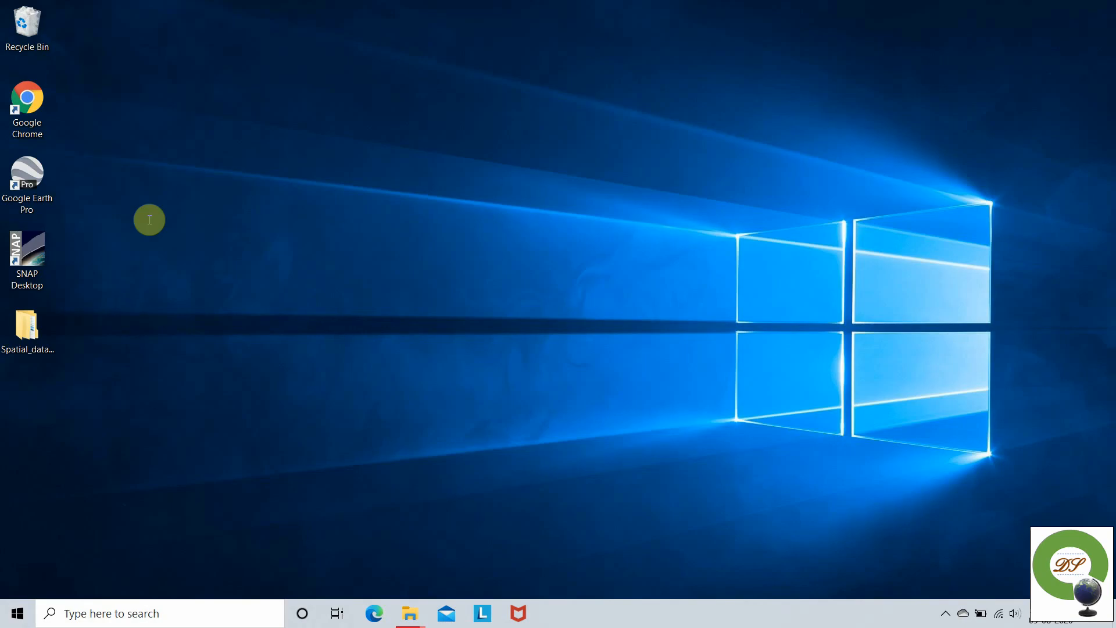
- Search for 'pg' again and relaunch pgAdmin 4 from the best match
click(174, 612)
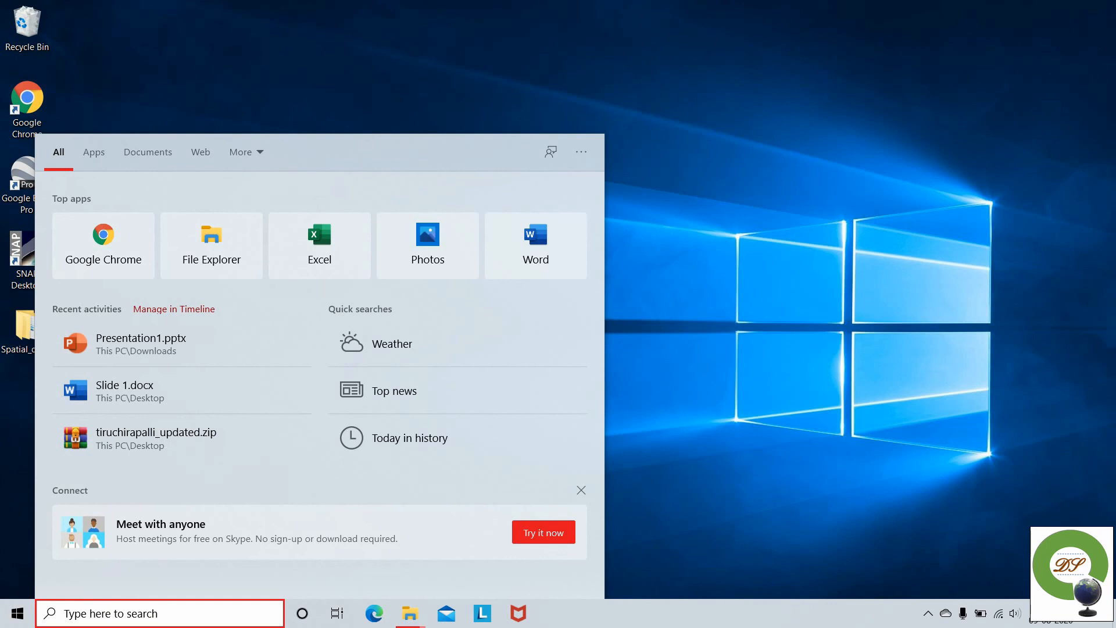
text(po)
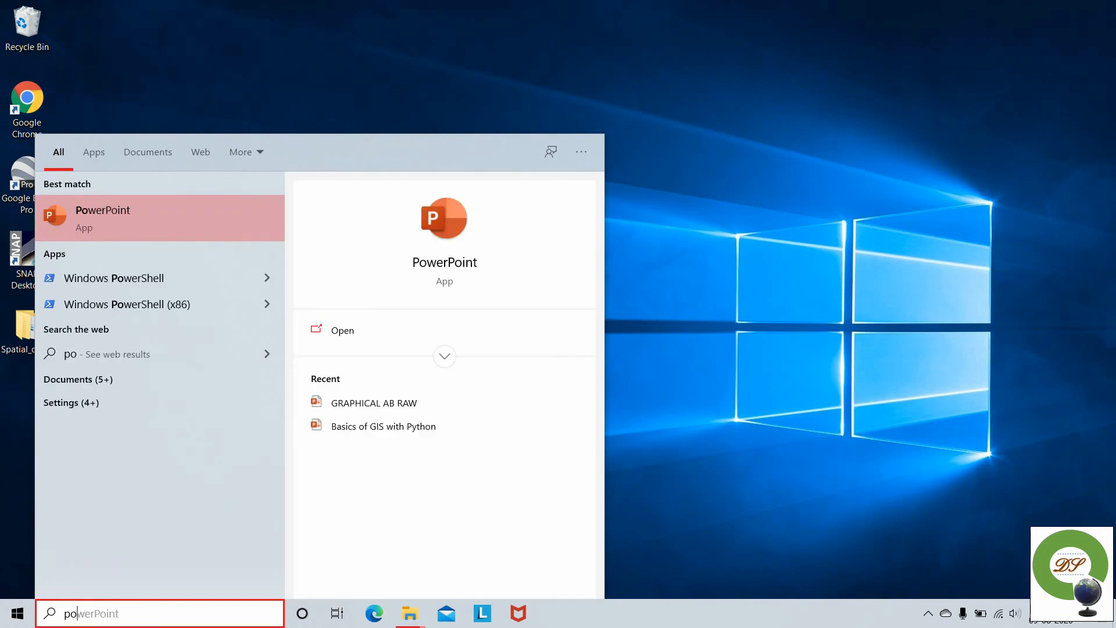
key(BackSpace)
text(g)
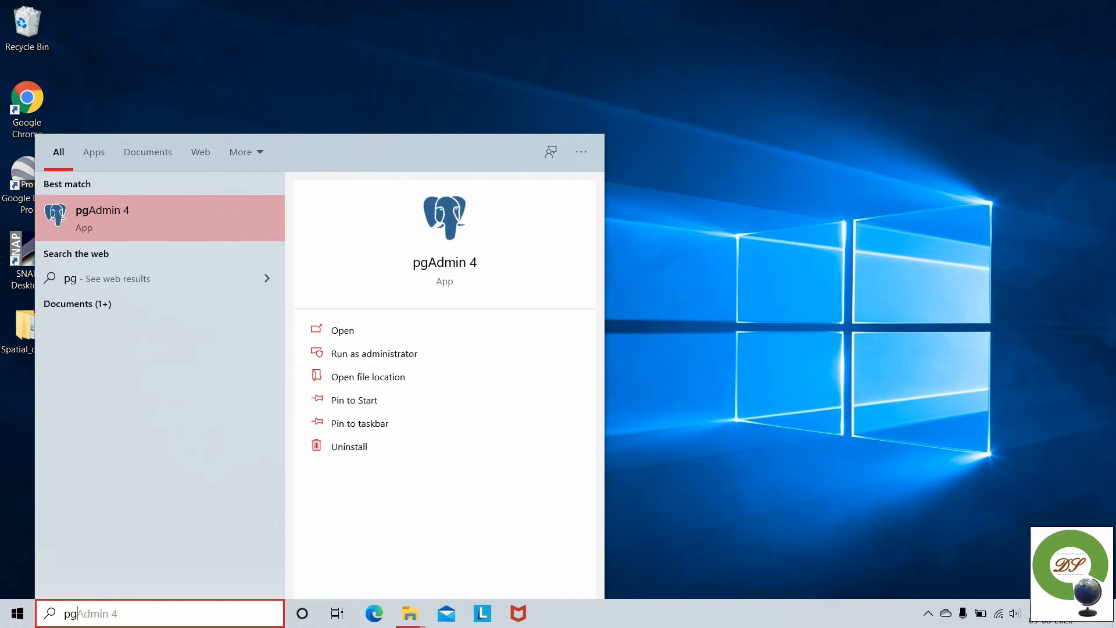
click(131, 214)
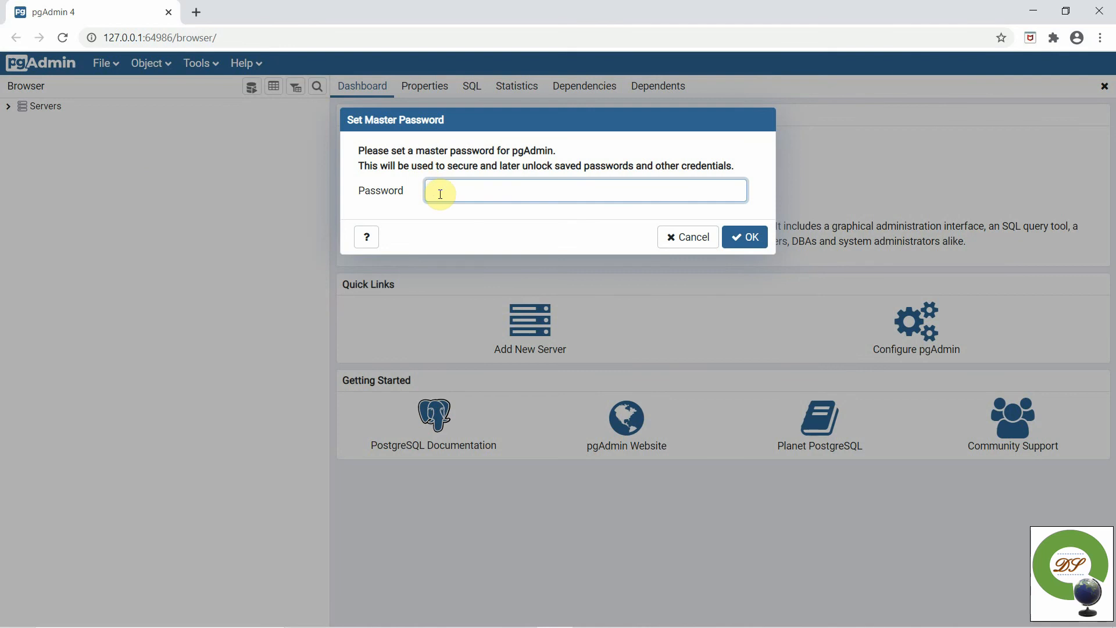
- Enter a new master password in the Set Master Password dialog and confirm it
text(adminn)
click(732, 248)
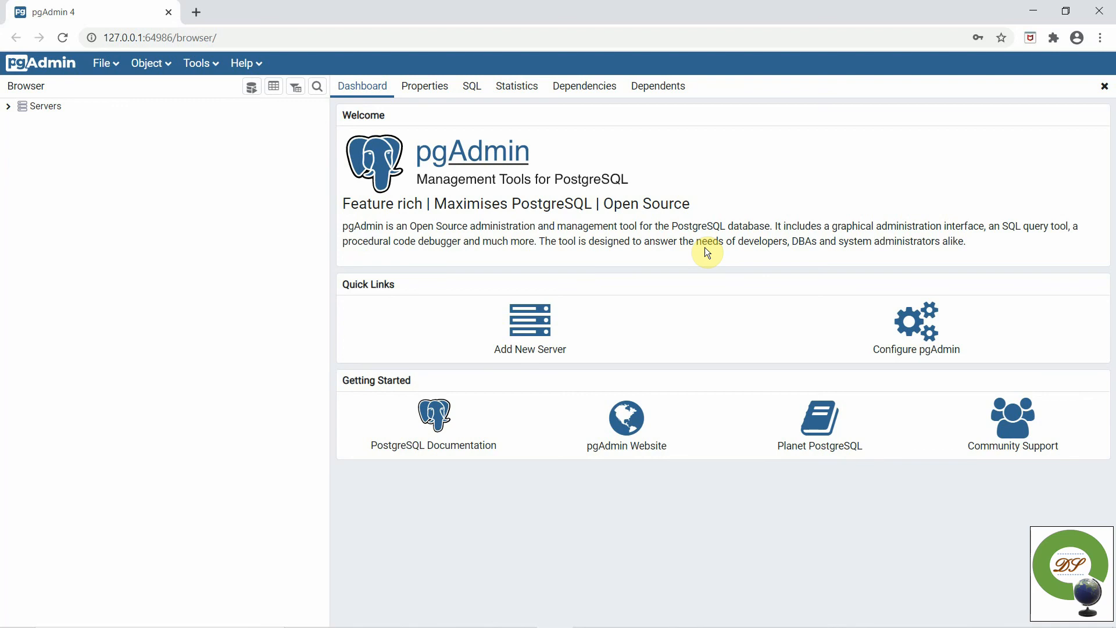
- Expand PostgreSQL 12's databases to list the 12 extensions of postgis_DB_sample, including postgis
click(8, 109)
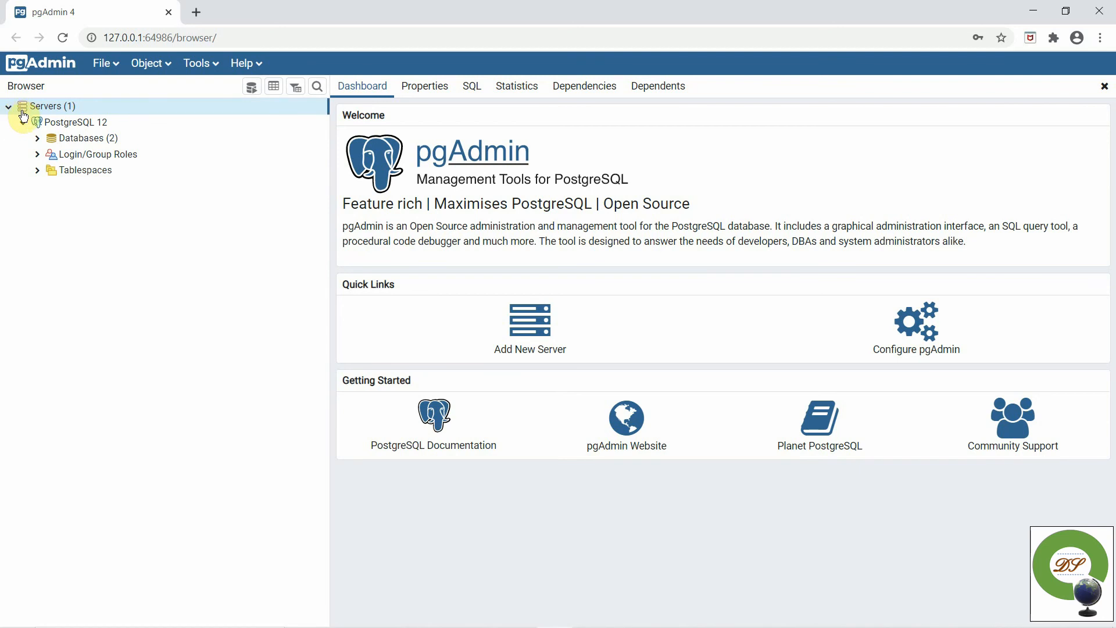
click(38, 143)
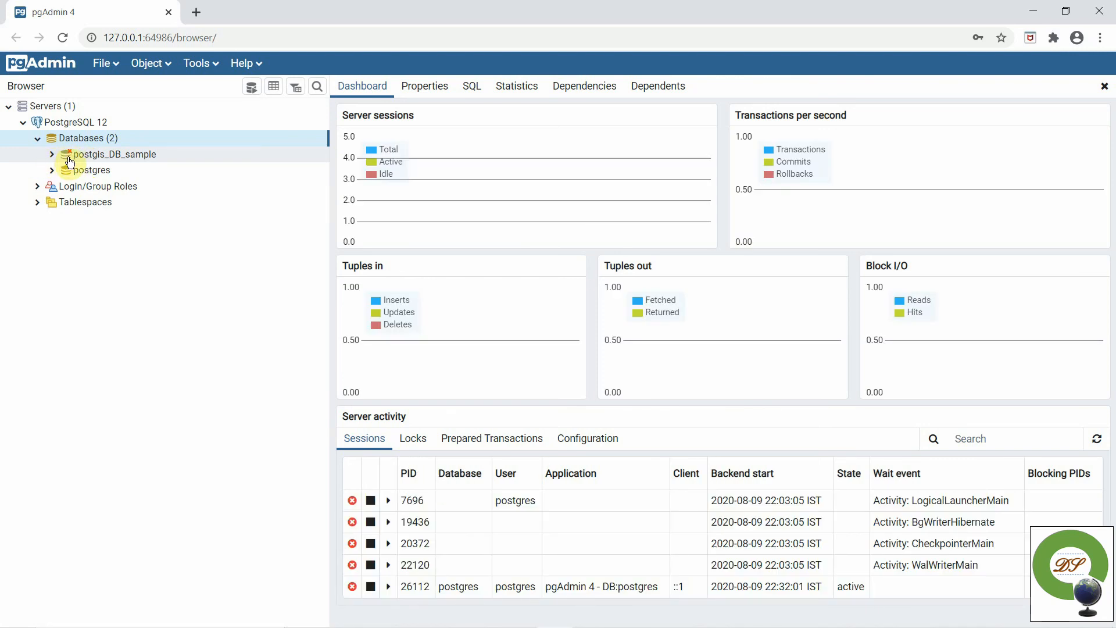
click(64, 157)
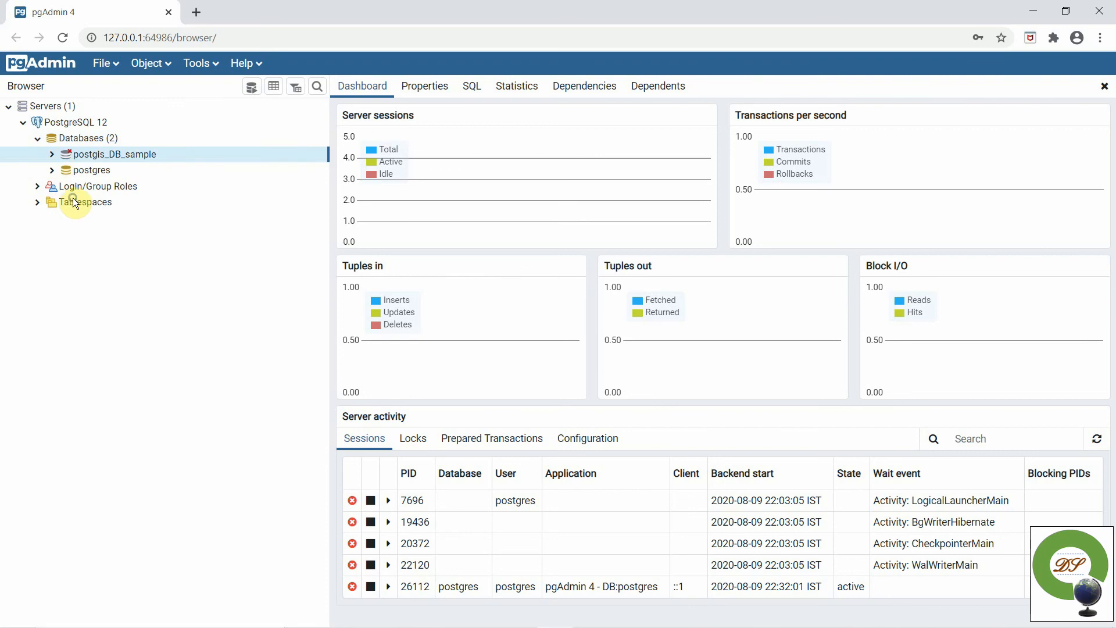
right_click(62, 163)
mouse_move(84, 174)
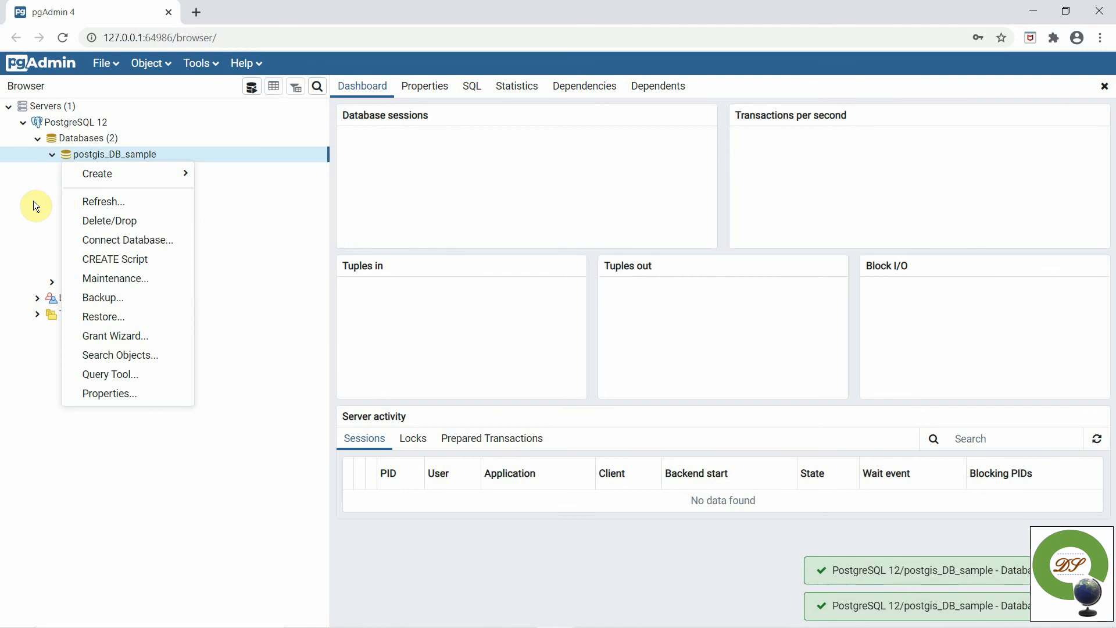
click(36, 207)
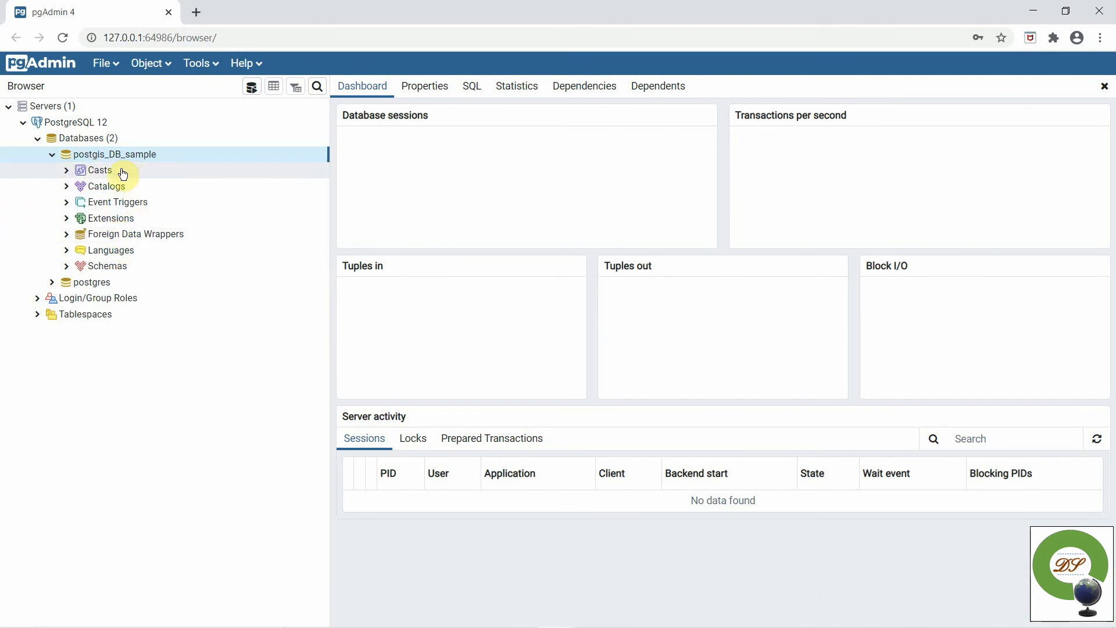
click(67, 218)
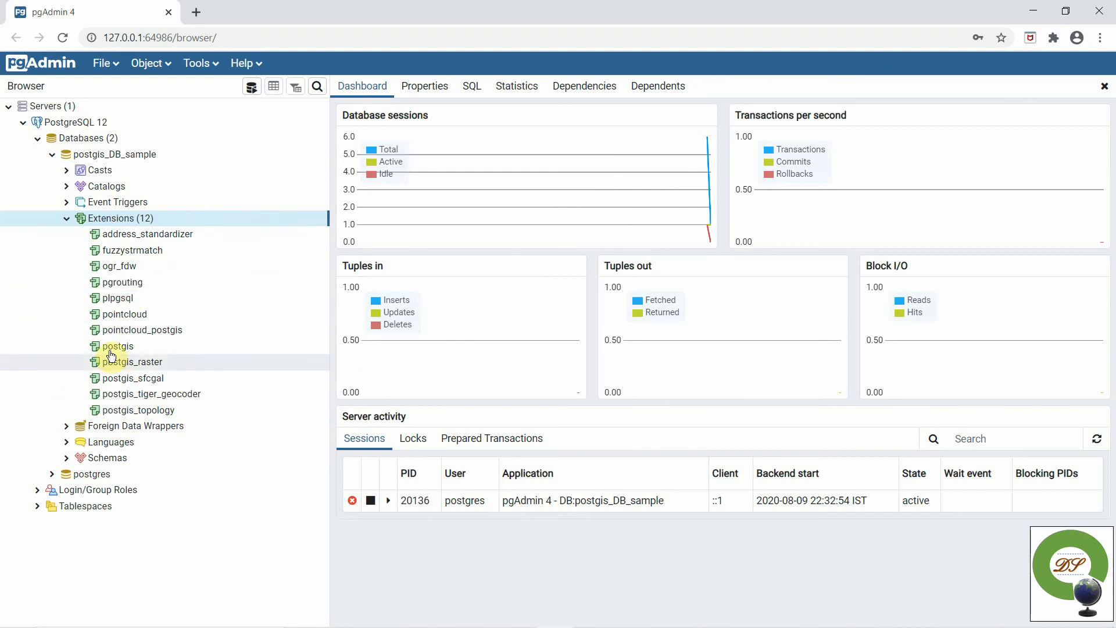
- Start adding a new extension to postgis_DB_sample with Create > Extension…
right_click(114, 224)
mouse_move(151, 237)
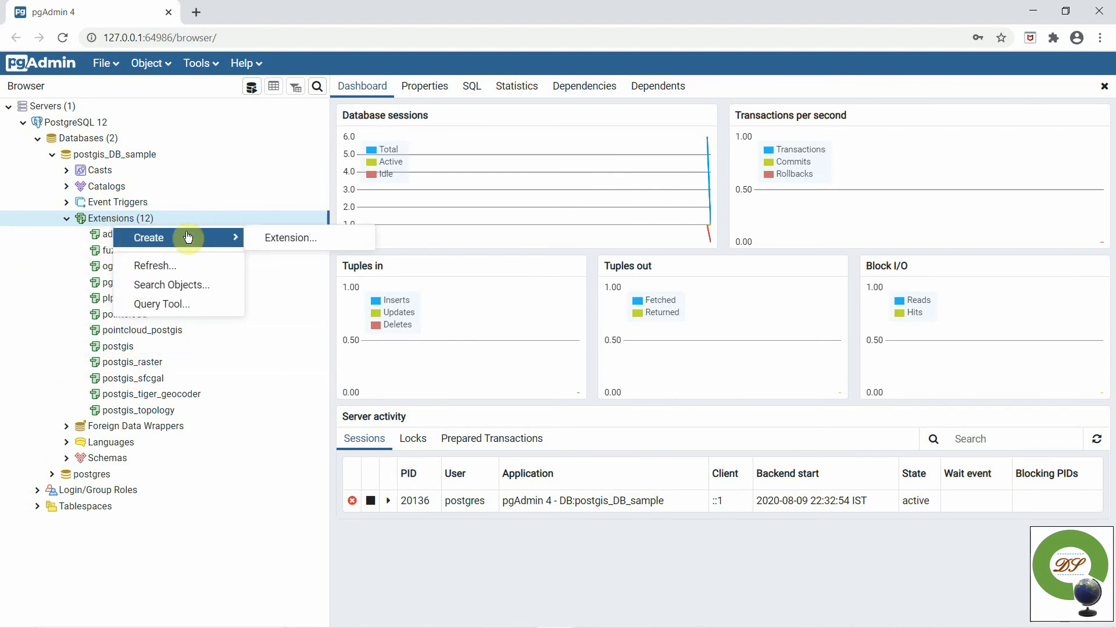
click(302, 237)
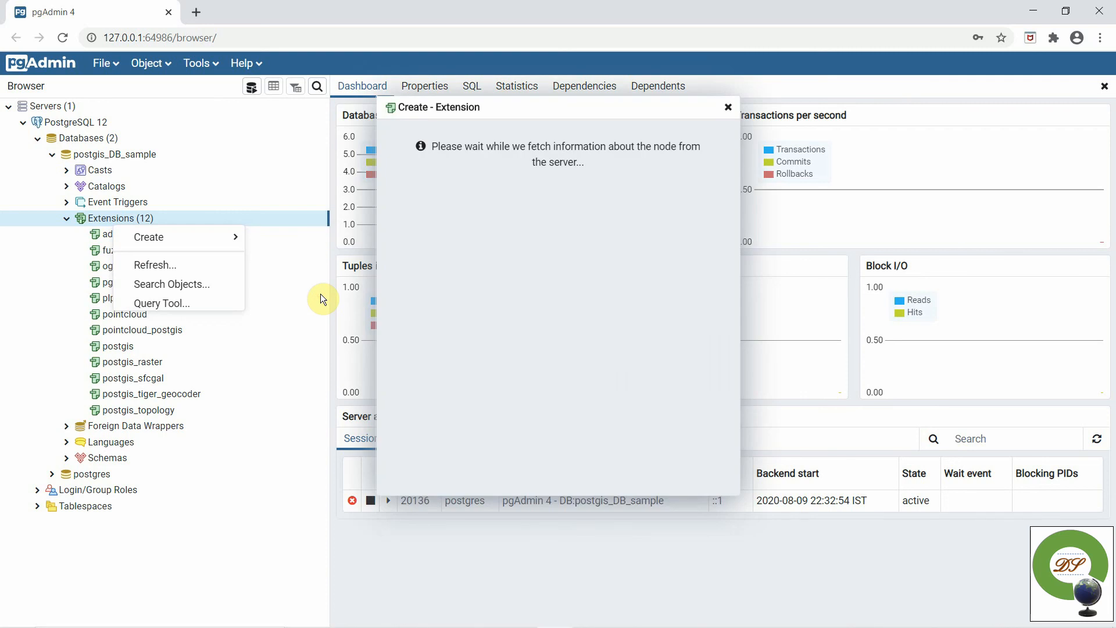